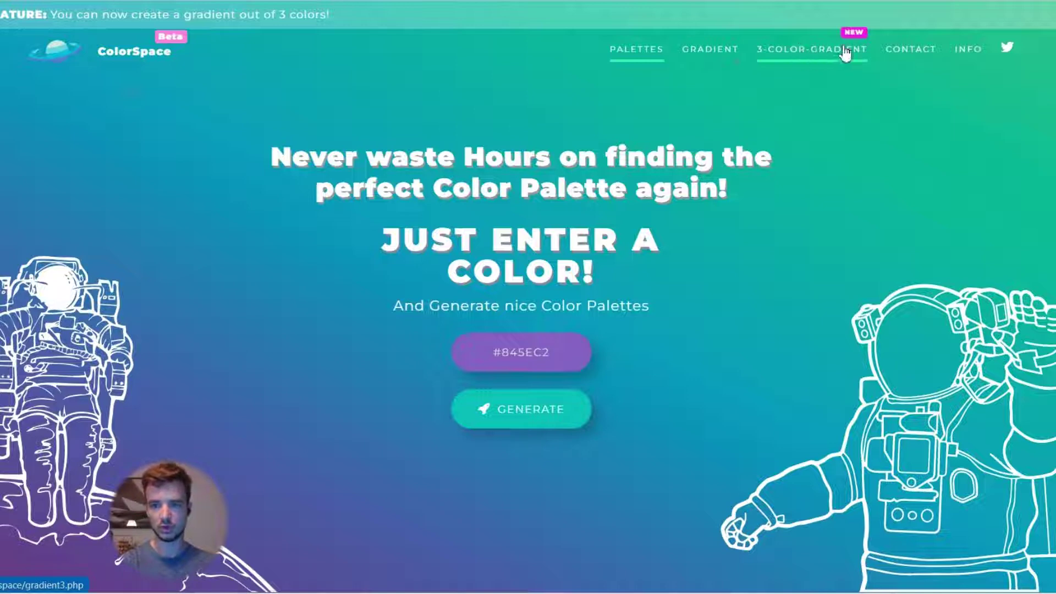
Open the two-color CSS gradient generator and generate a left-to-right gradient from #051937 to #A8EB12
click(704, 49)
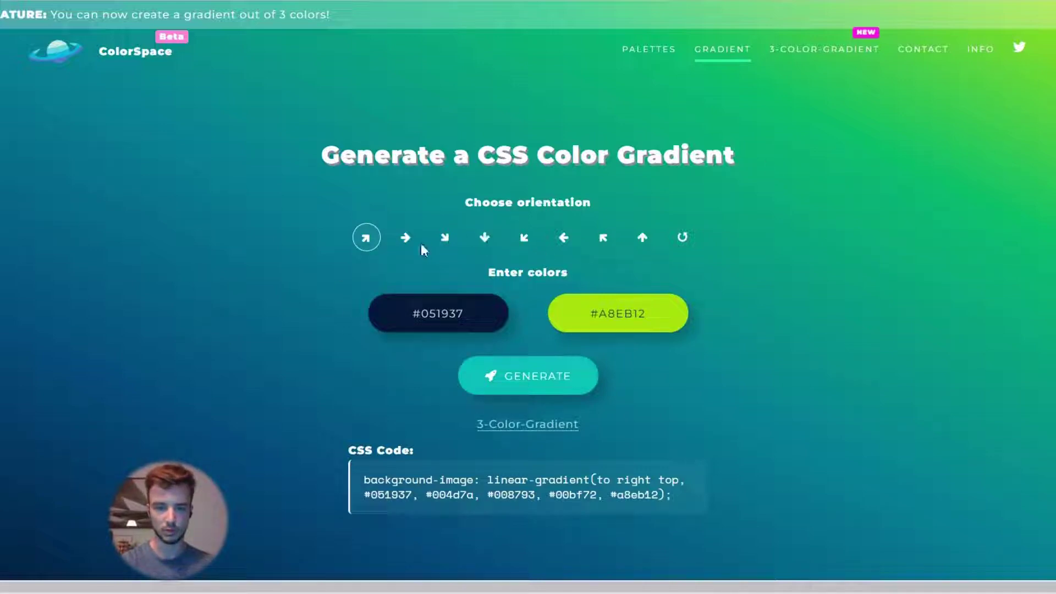
click(405, 238)
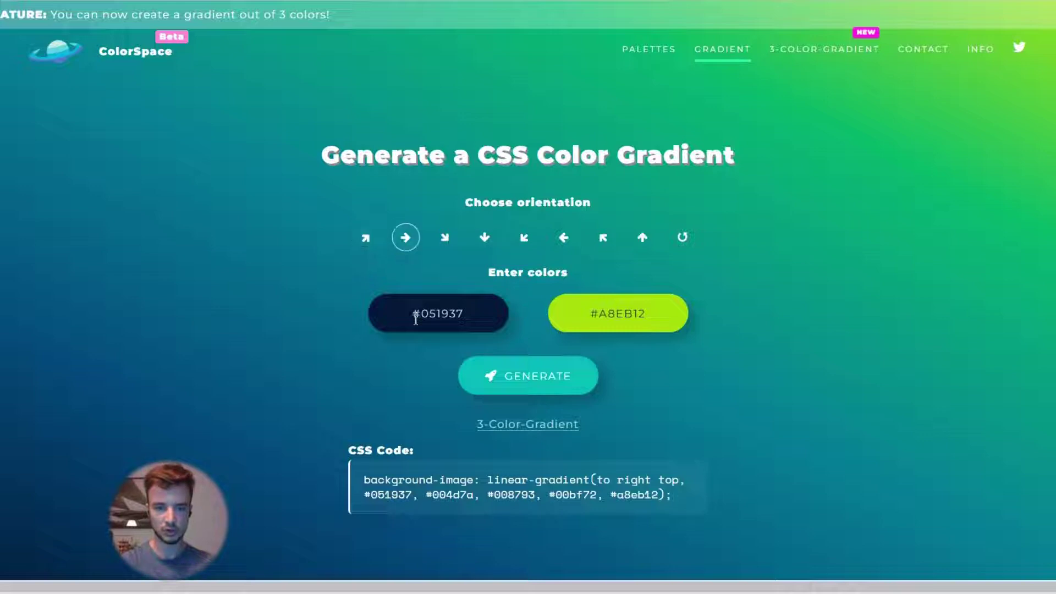
click(515, 374)
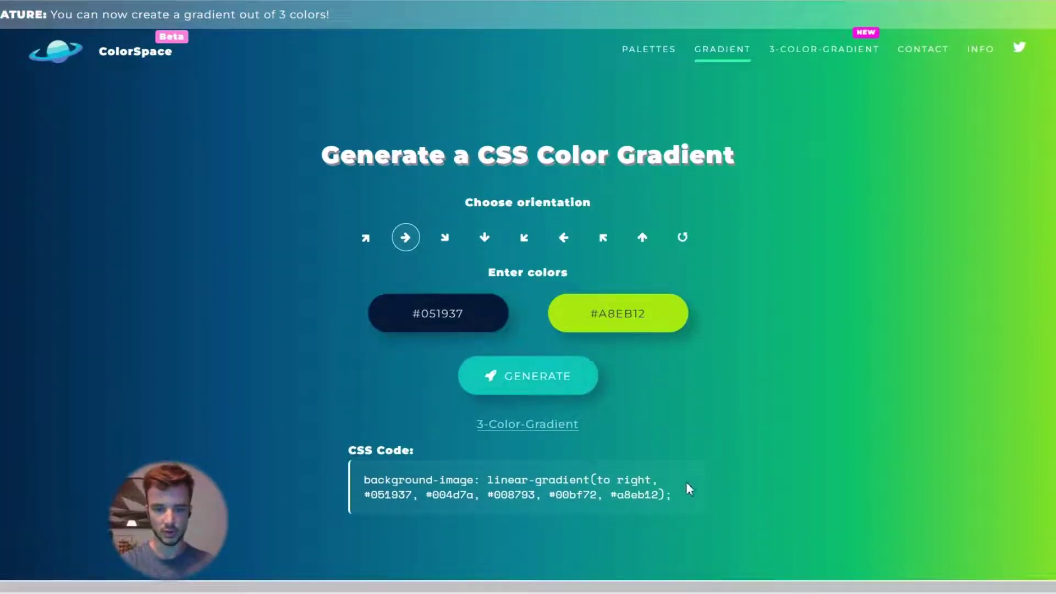
Regenerate the gradient with the diagonal right-top orientation and select its background-image CSS code
click(365, 238)
click(548, 387)
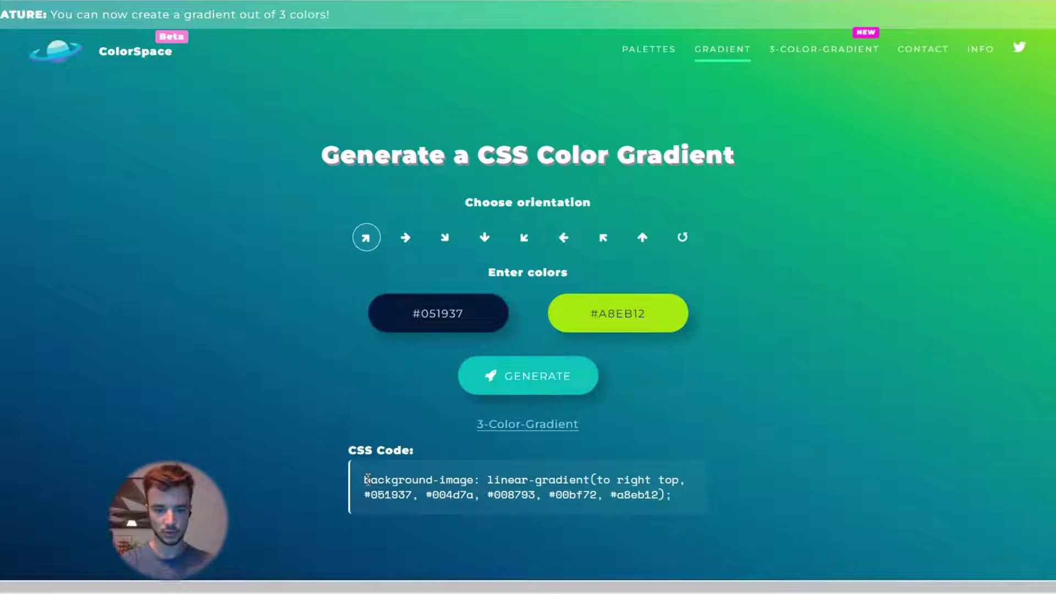
drag(368, 480, 680, 500)
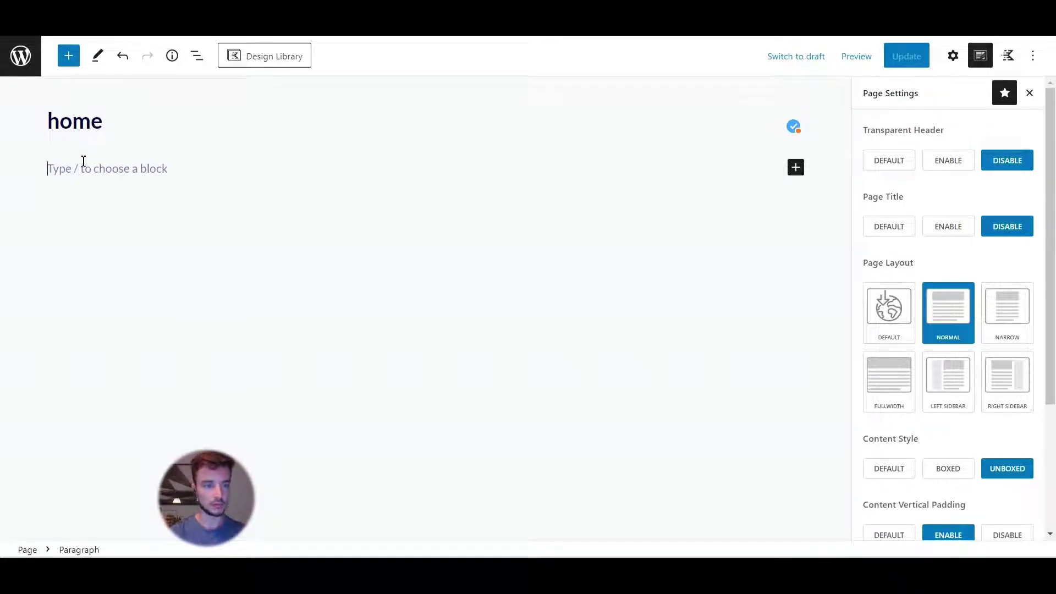
In the WordPress page editor, insert an Advanced Text block reading "This is a fancy underline block"
text(/adv)
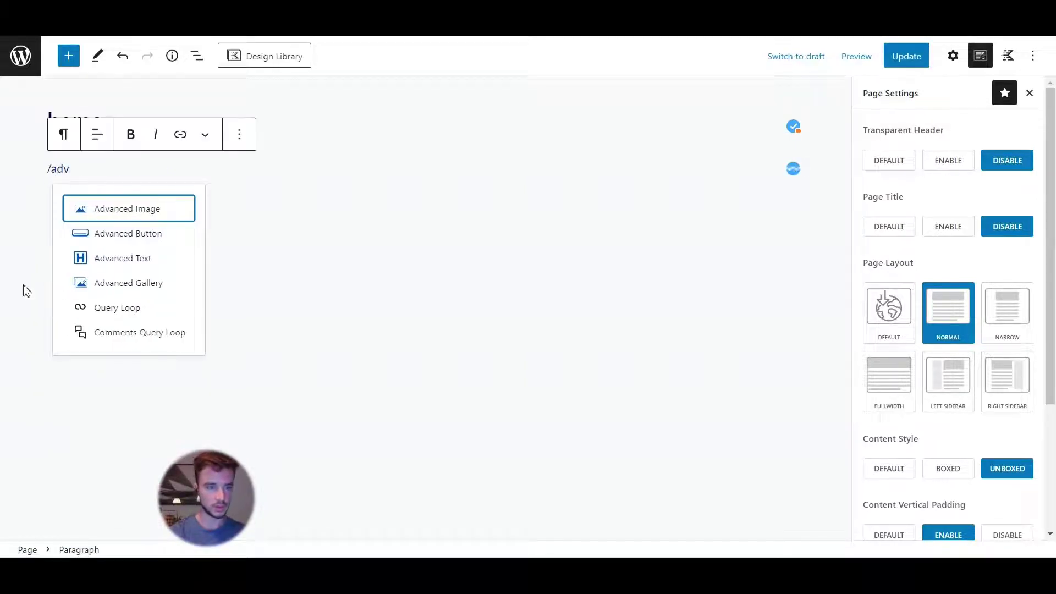
click(138, 263)
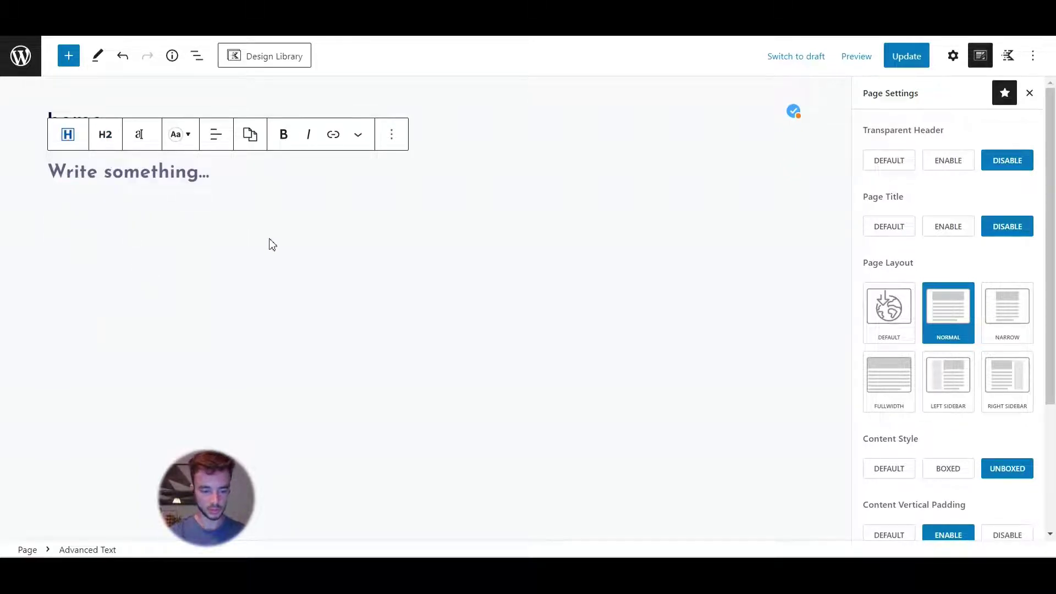
text(This i)
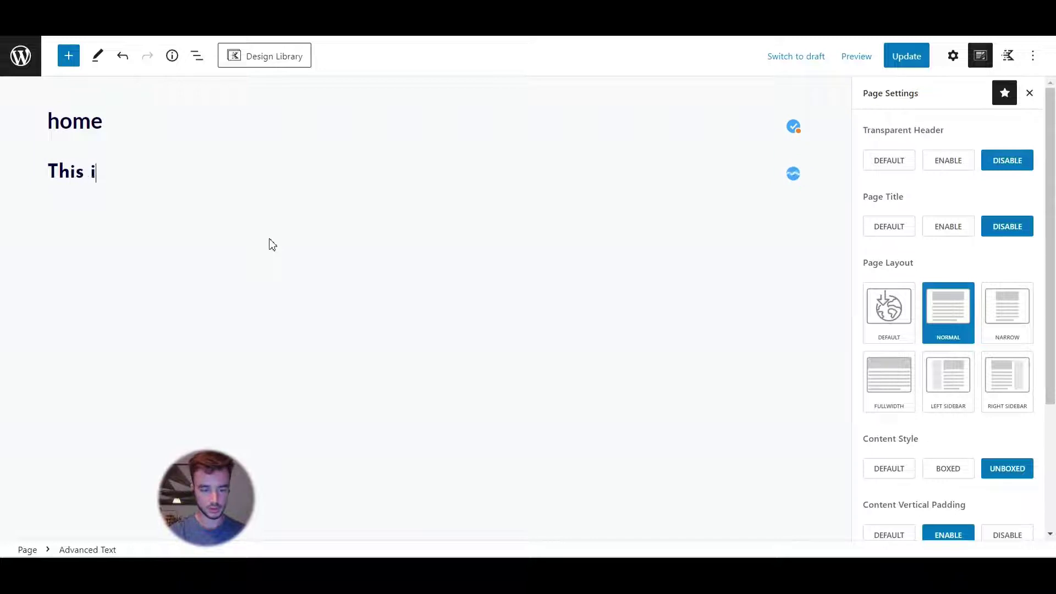
text(s a fancy und)
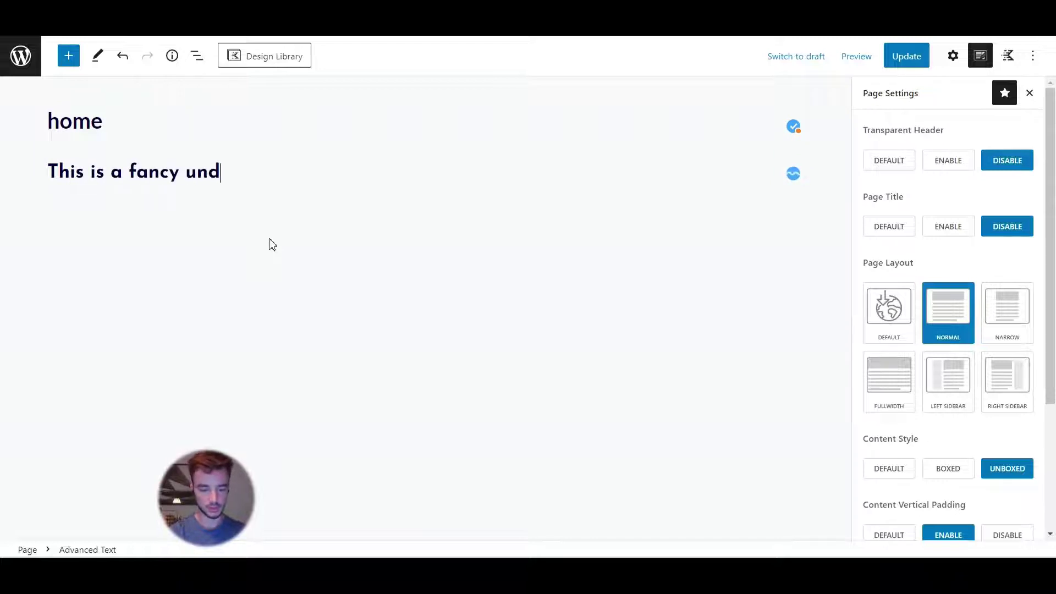
text(erline bl)
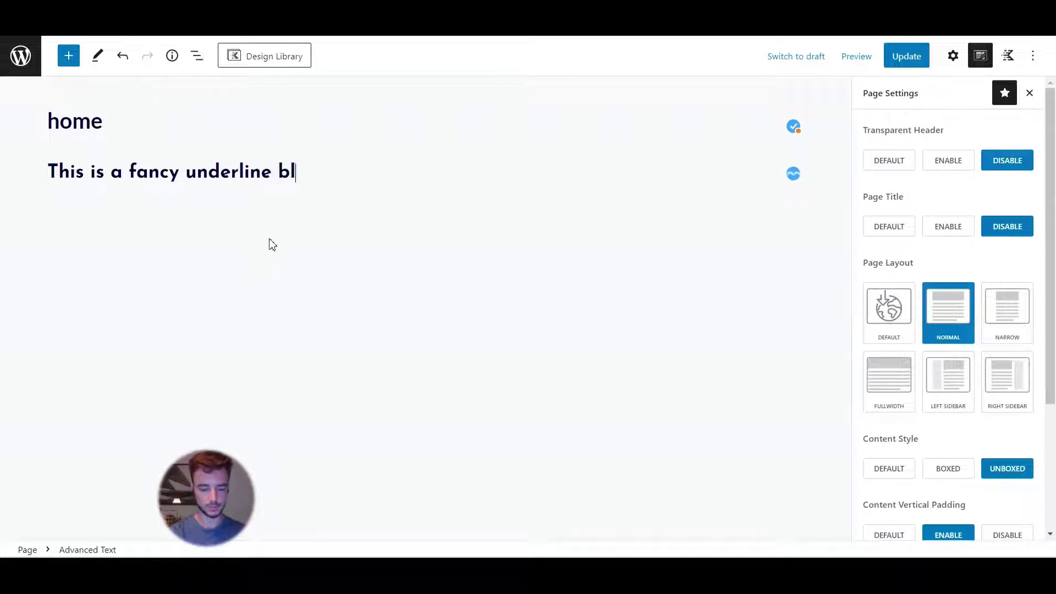
text(ock)
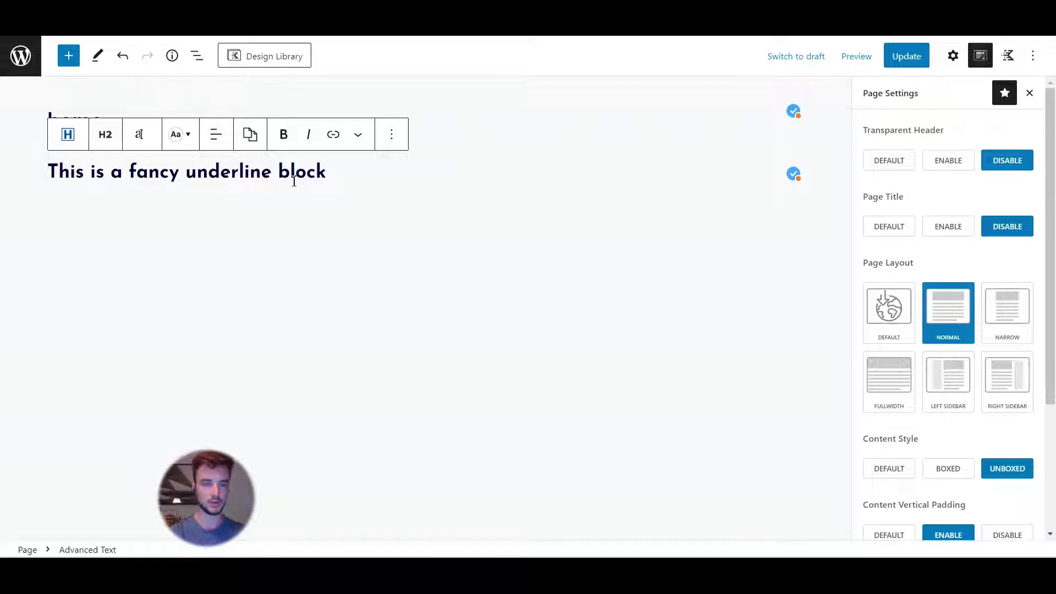
Edit the heading block as HTML and wrap "fancy underline" in a span with the class "underline"
click(394, 140)
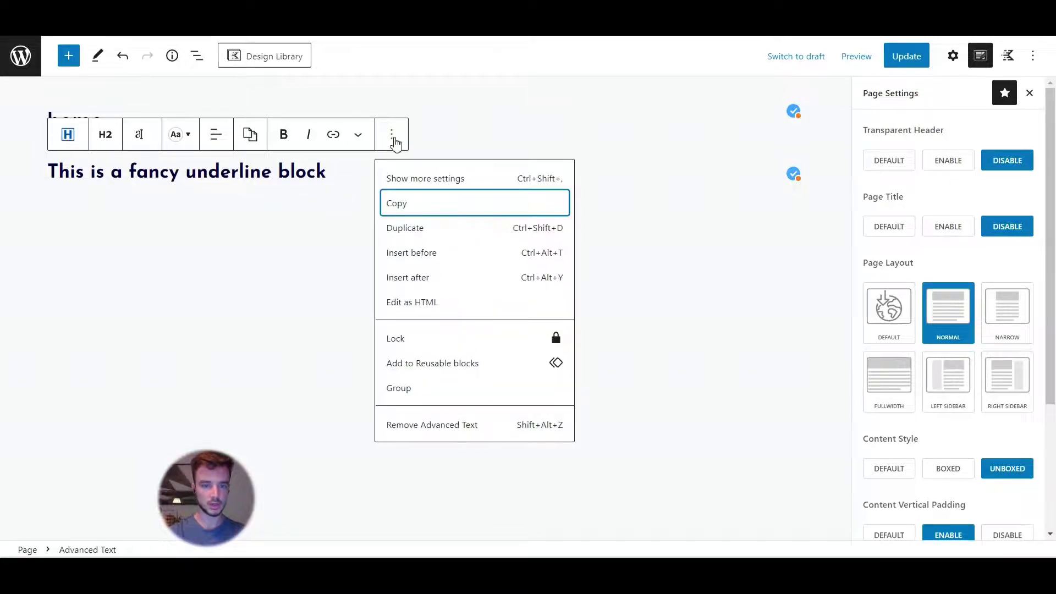
click(422, 308)
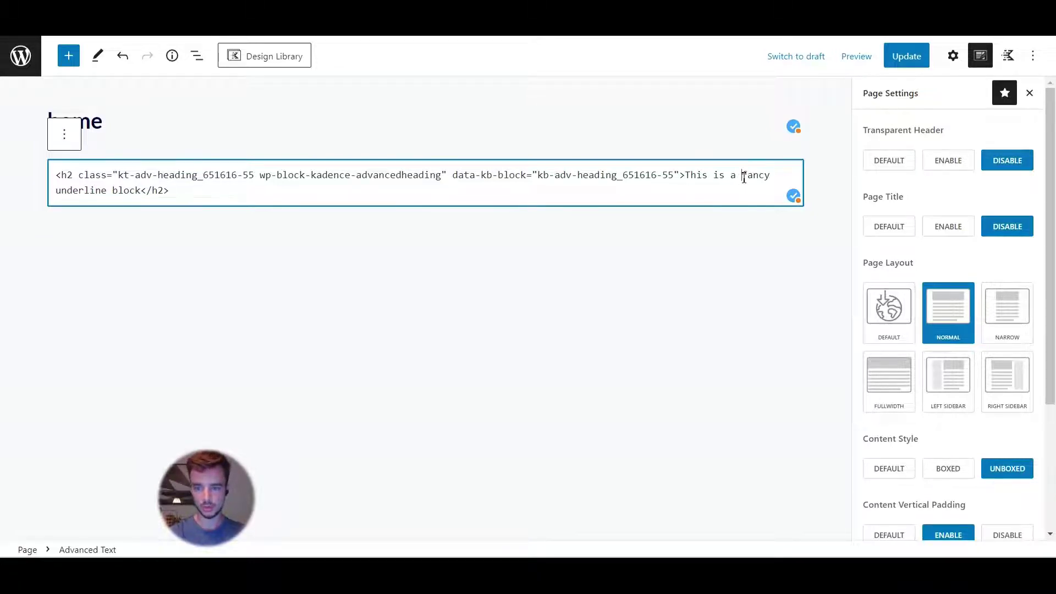
text(<)
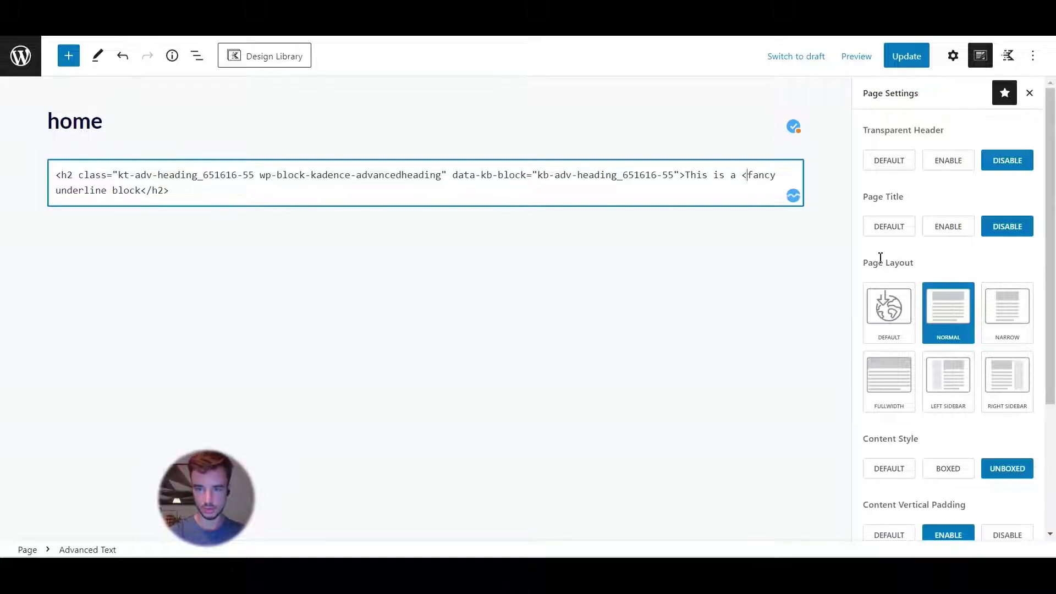
text(span)
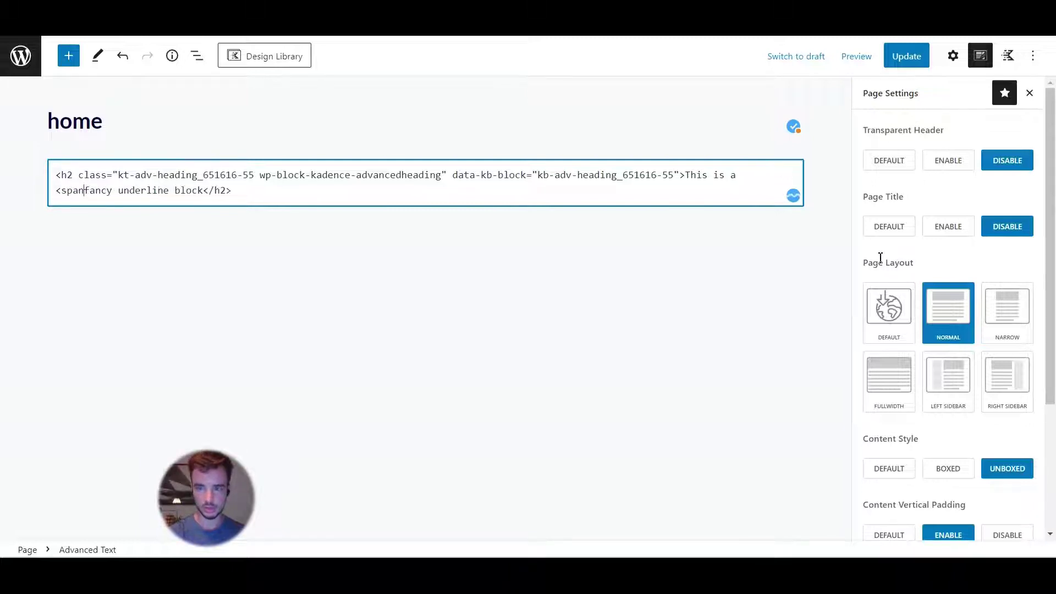
text( class)
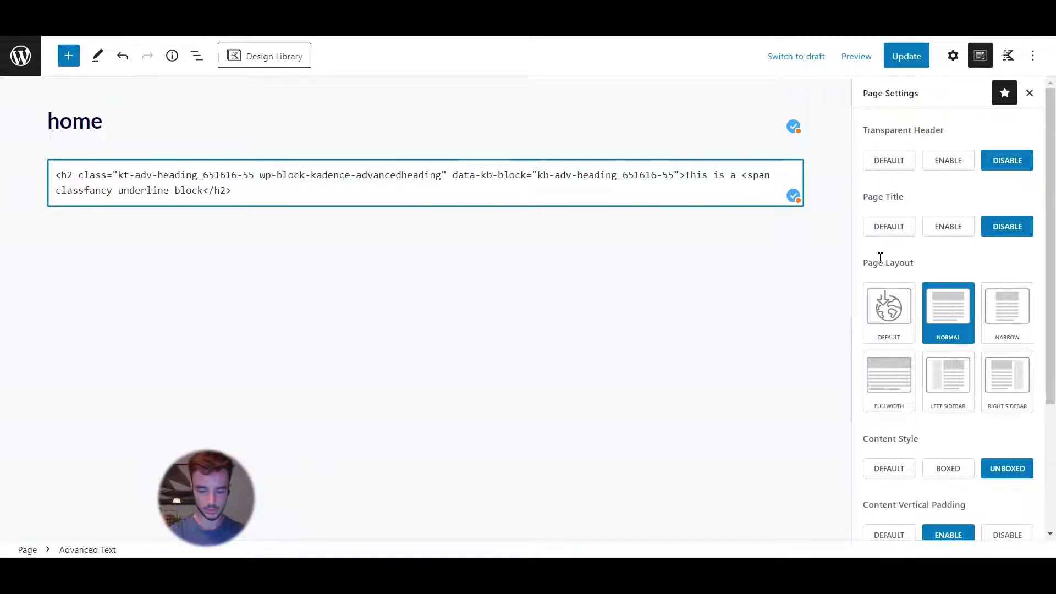
text(="")
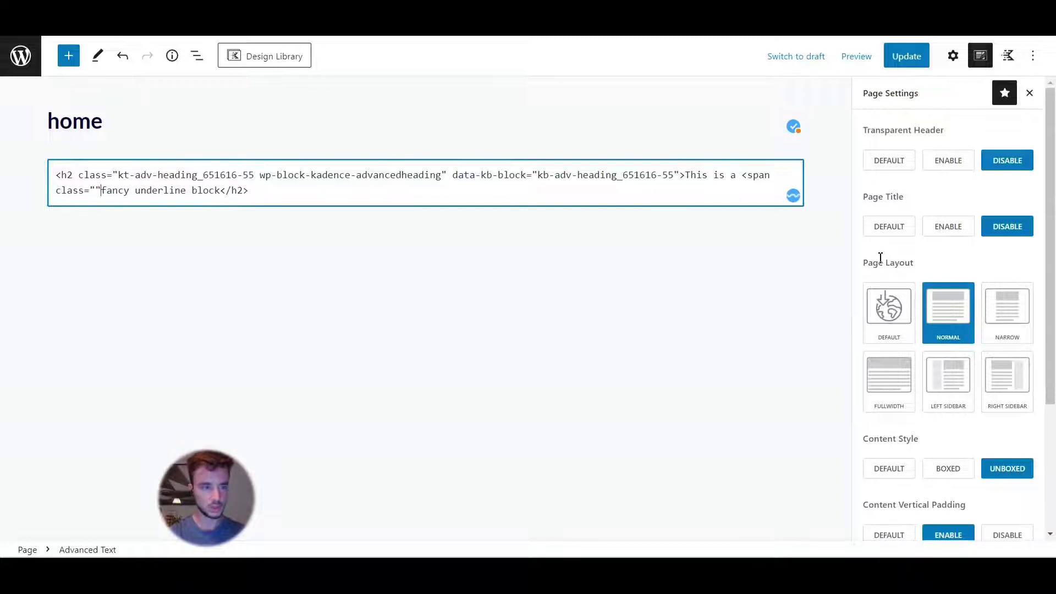
key(Left)
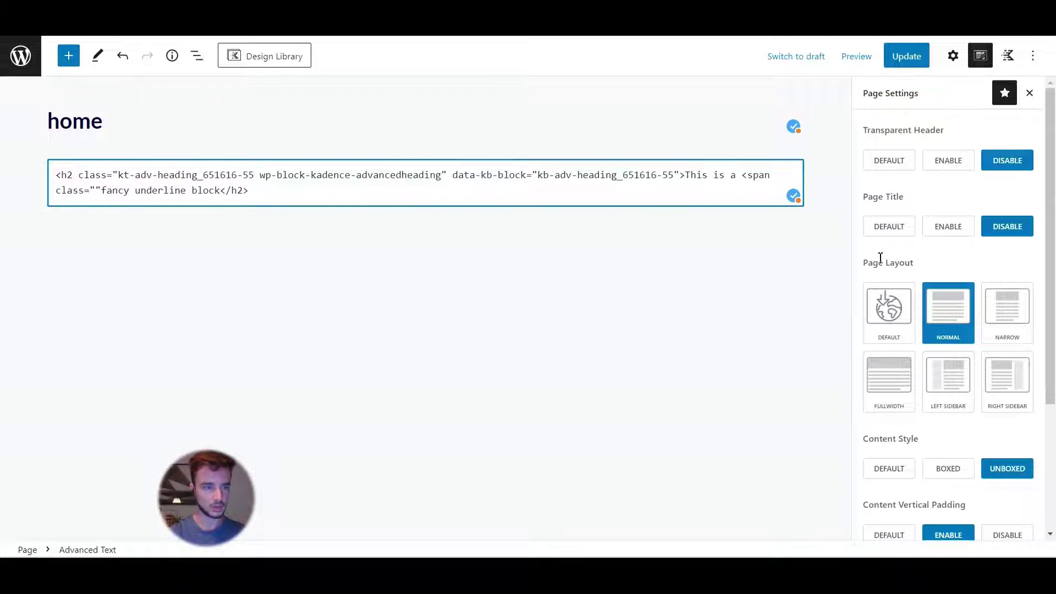
text(underline)
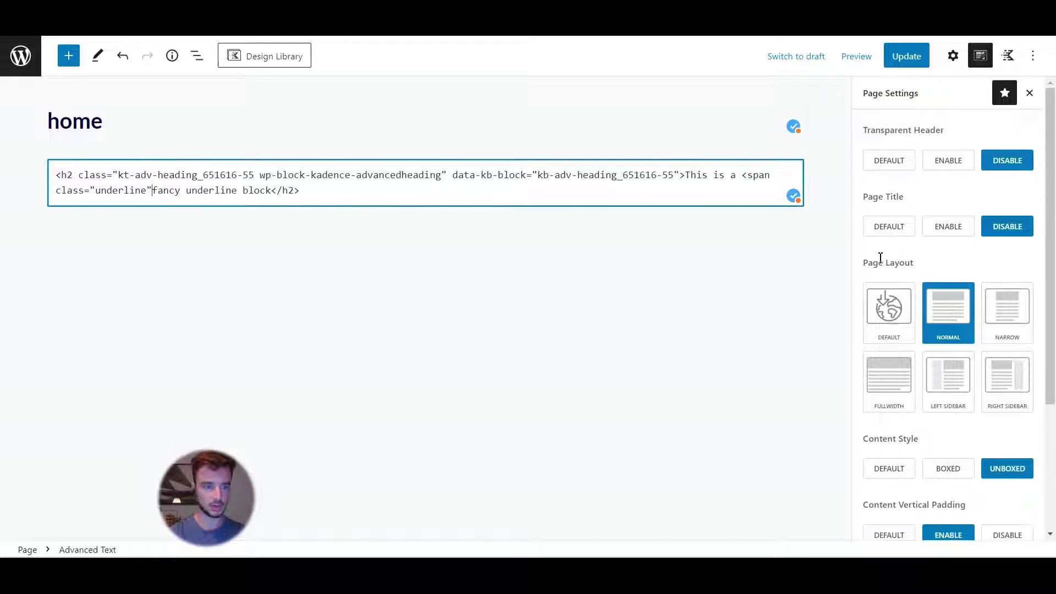
text(>)
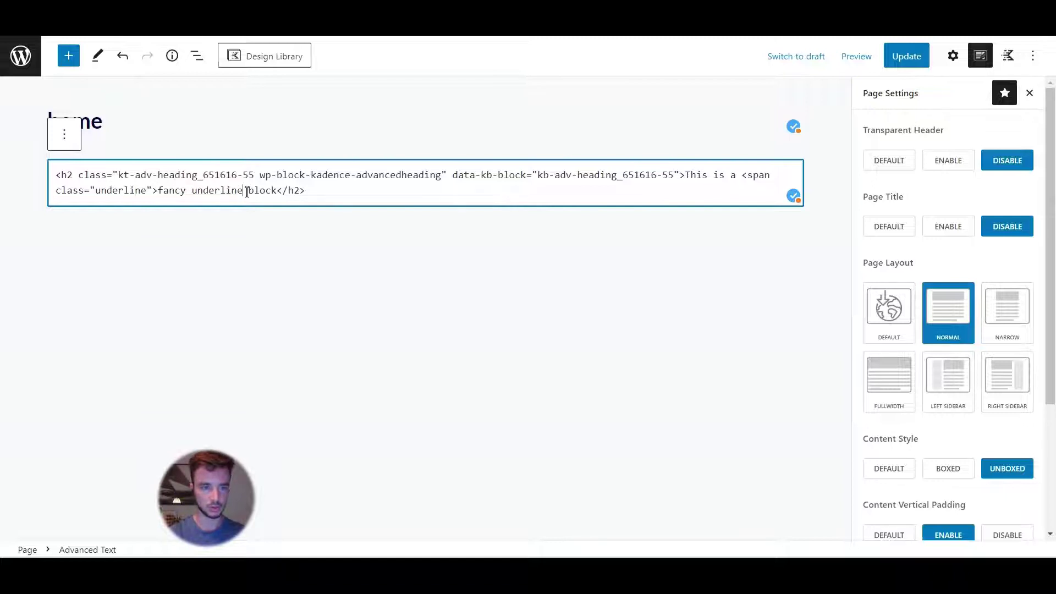
text(</spa)
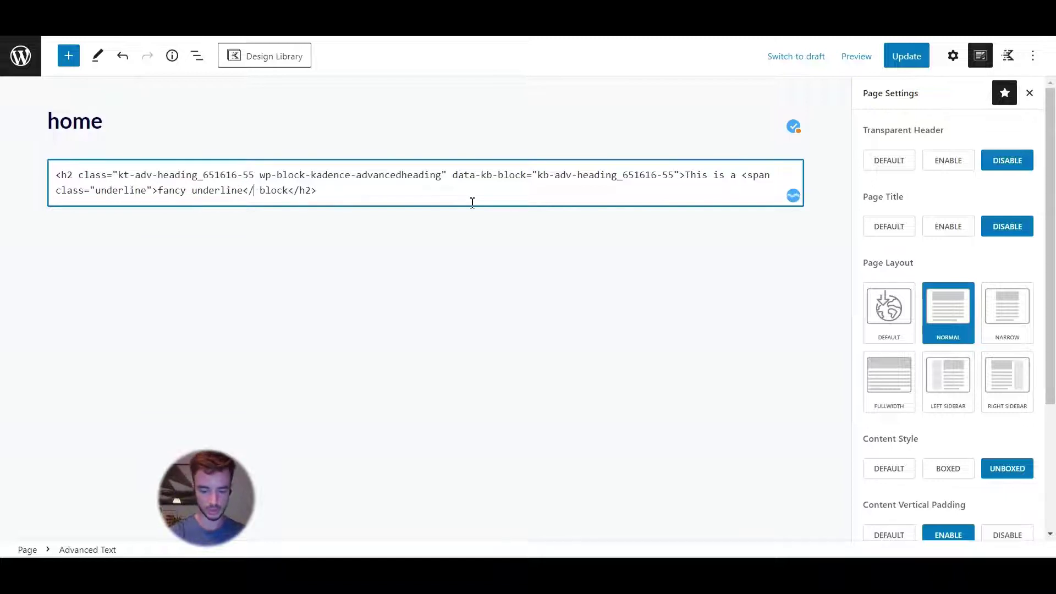
text(n)
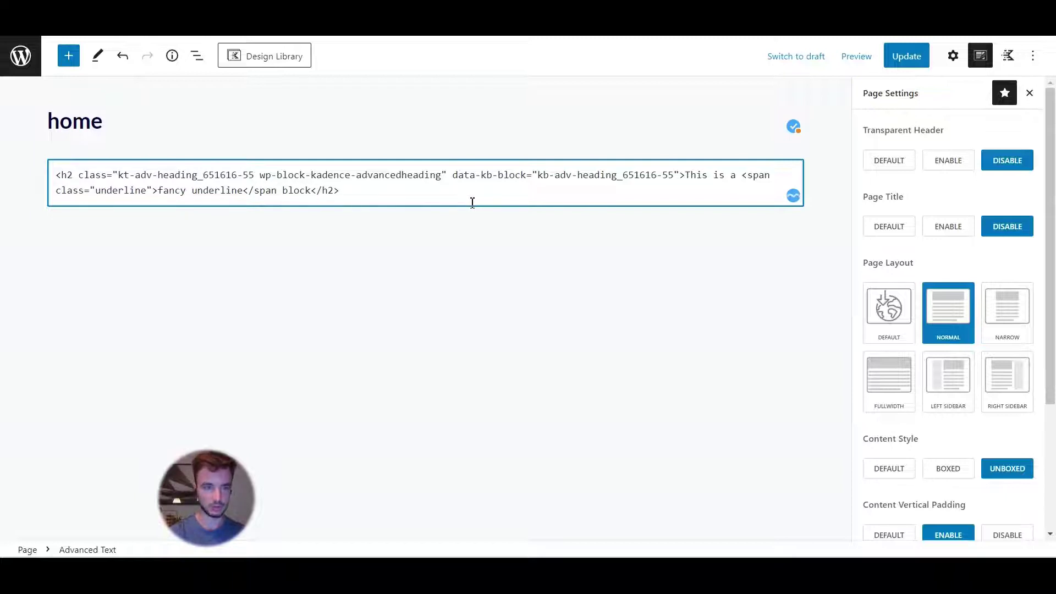
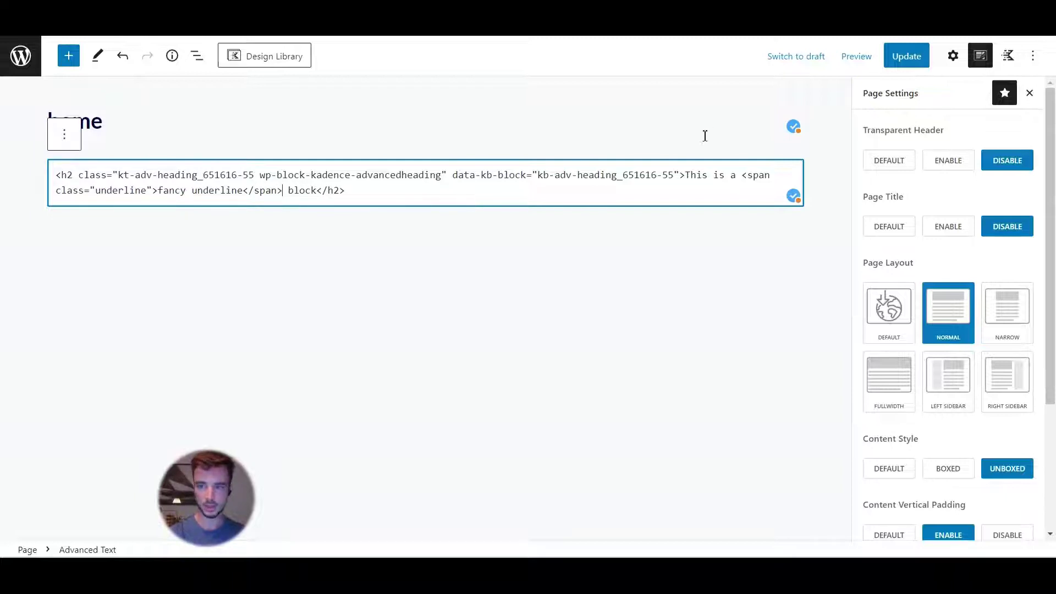
Update the page and switch the heading block back to visual editing
click(902, 56)
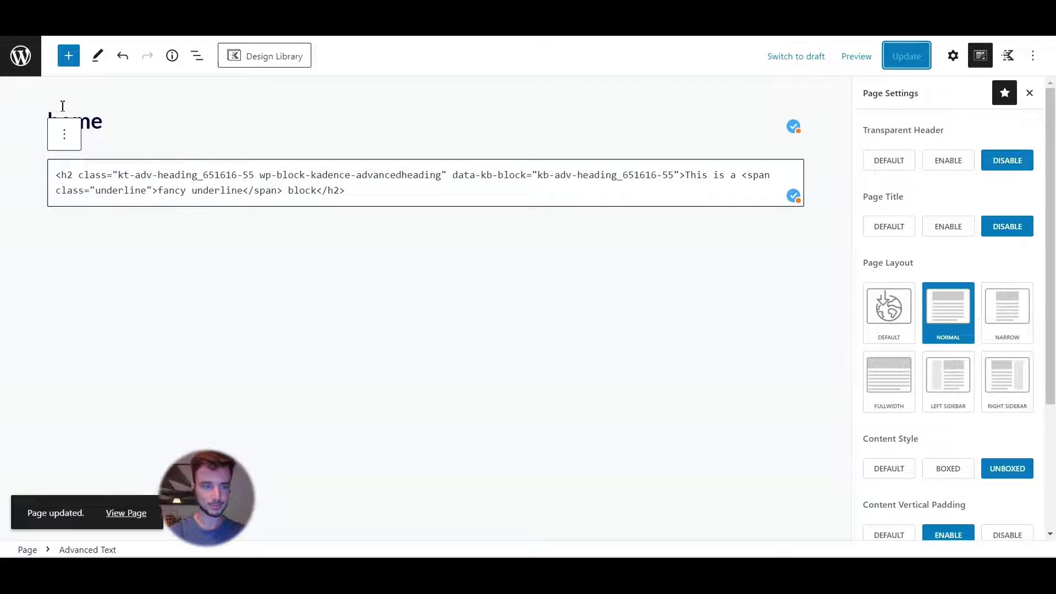
click(64, 134)
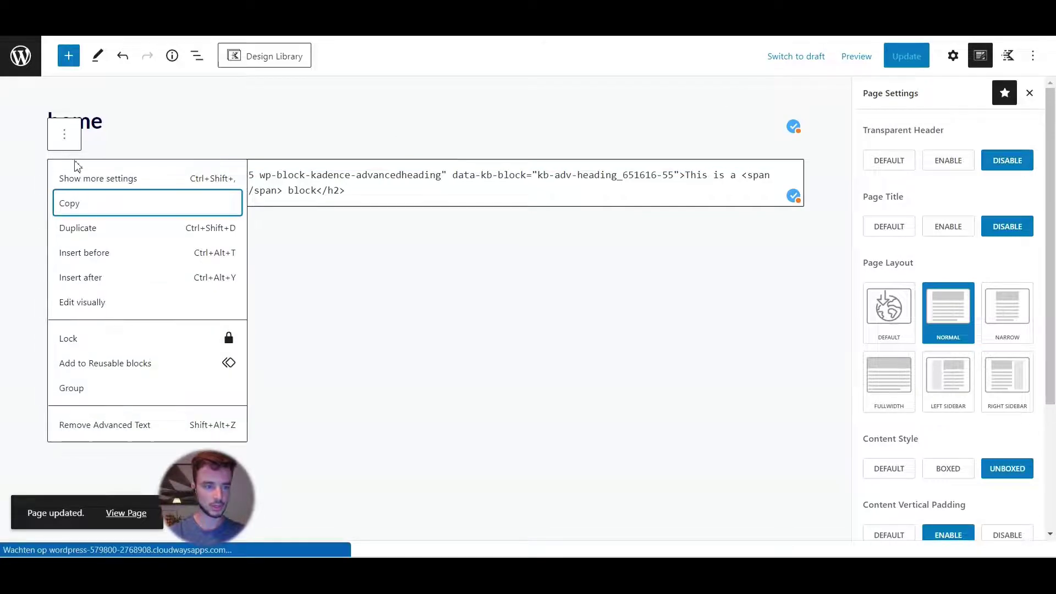
click(83, 302)
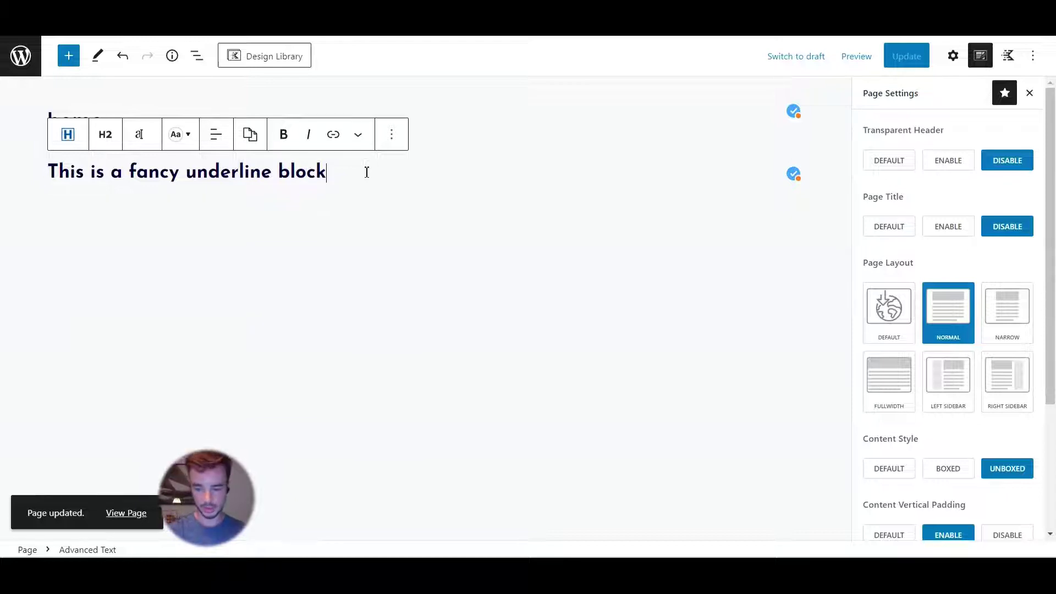
Add a second Advanced Text block below the heading, set it to Paragraph, and enter "This is another one"
key(Return)
text(/ad)
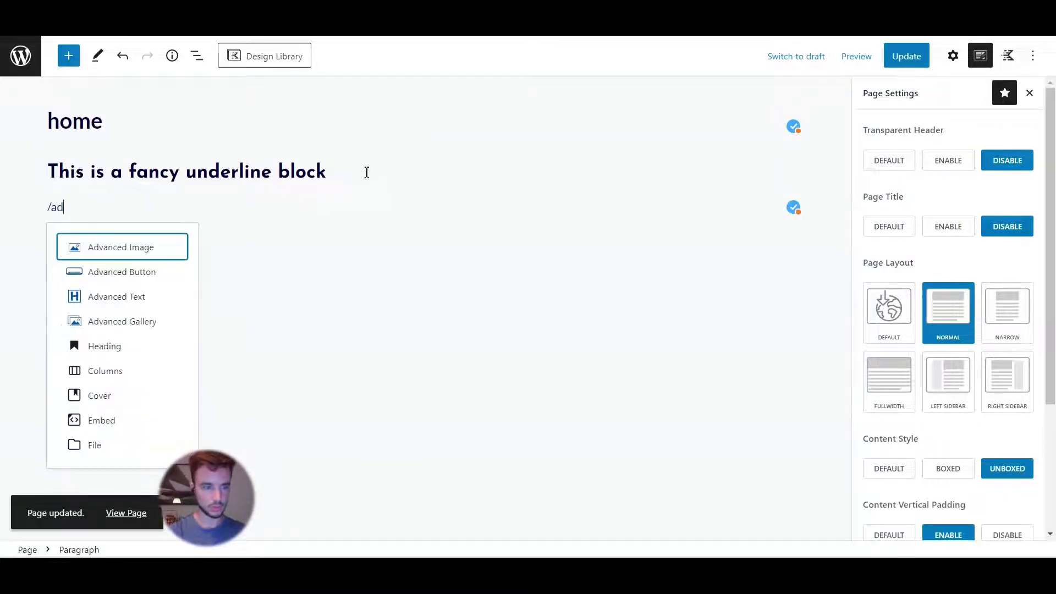
click(105, 299)
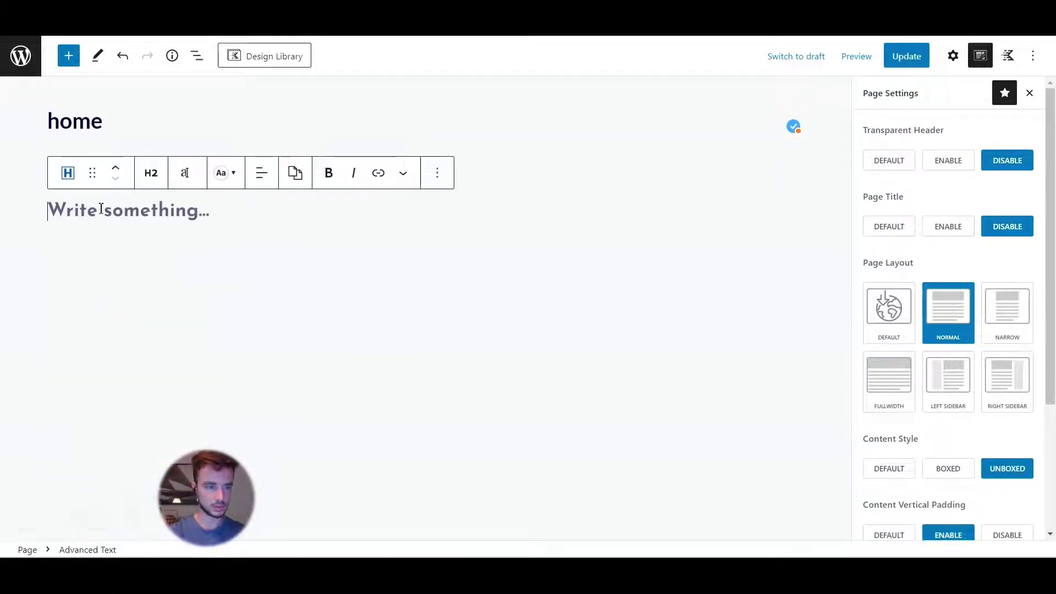
click(150, 173)
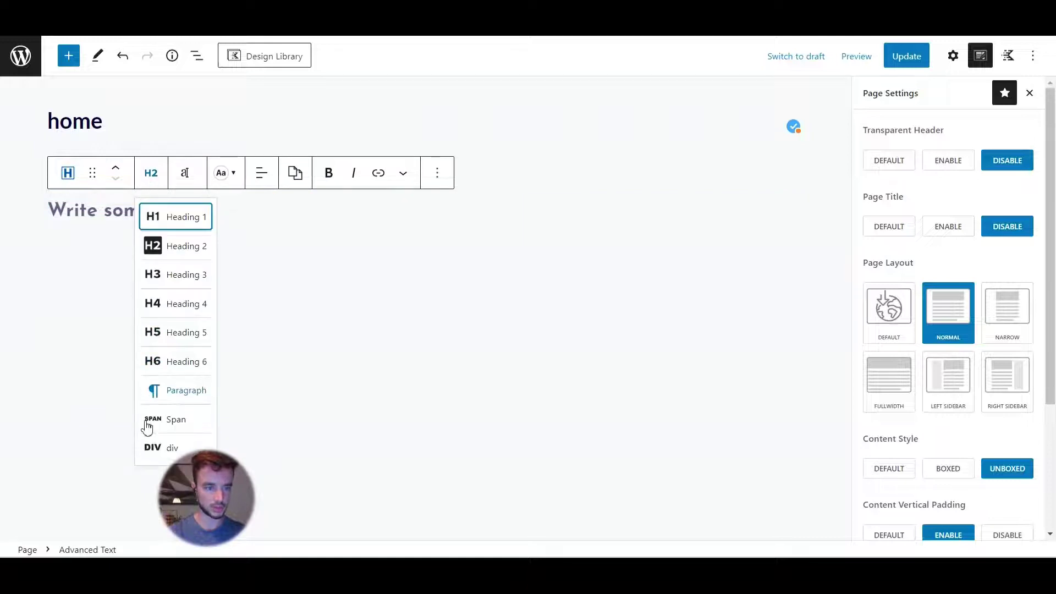
click(167, 398)
click(76, 205)
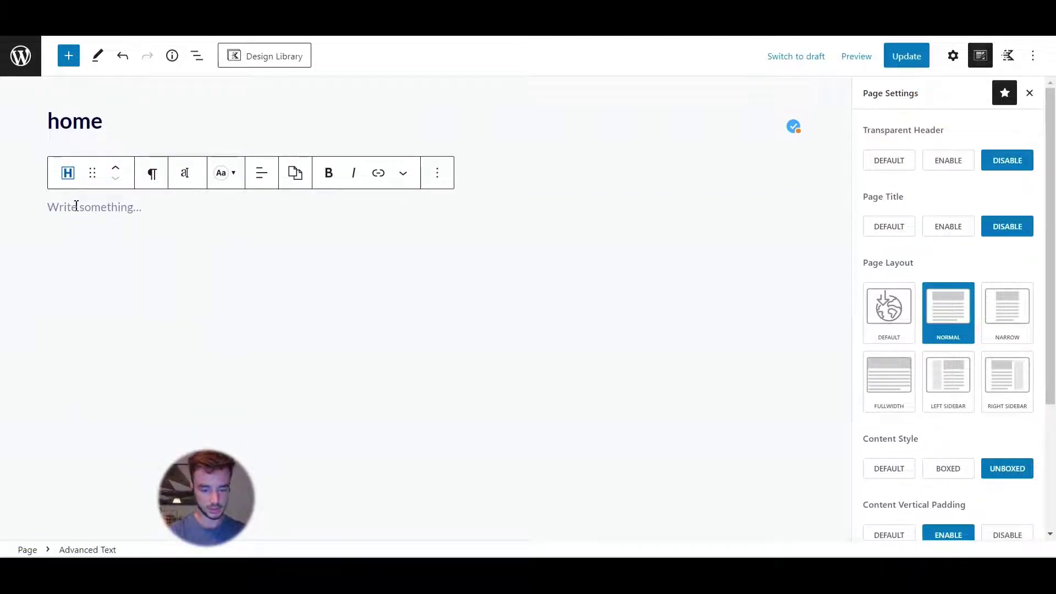
text(This is ano)
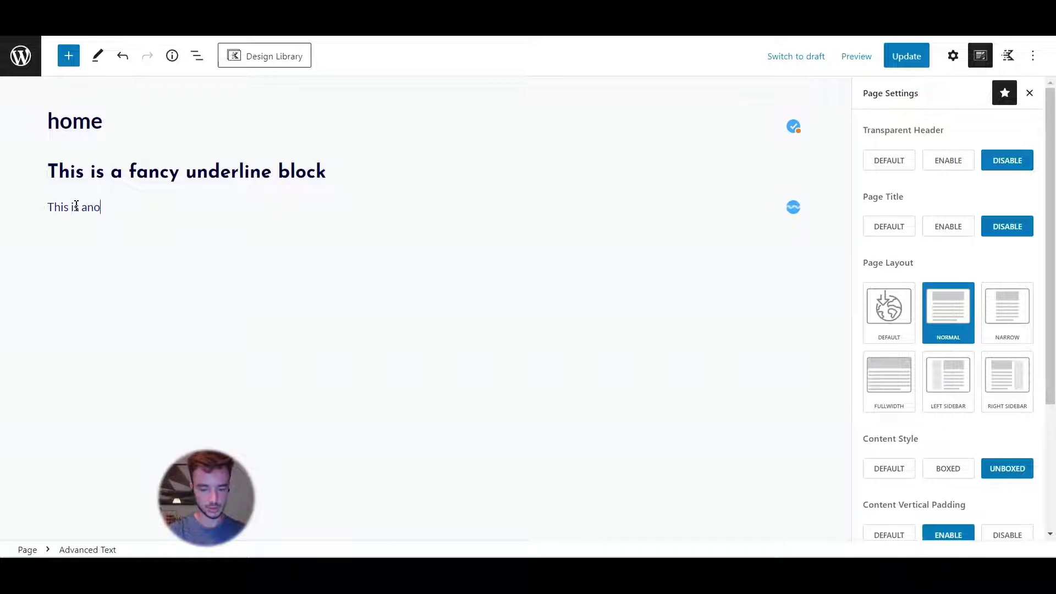
text(ther one)
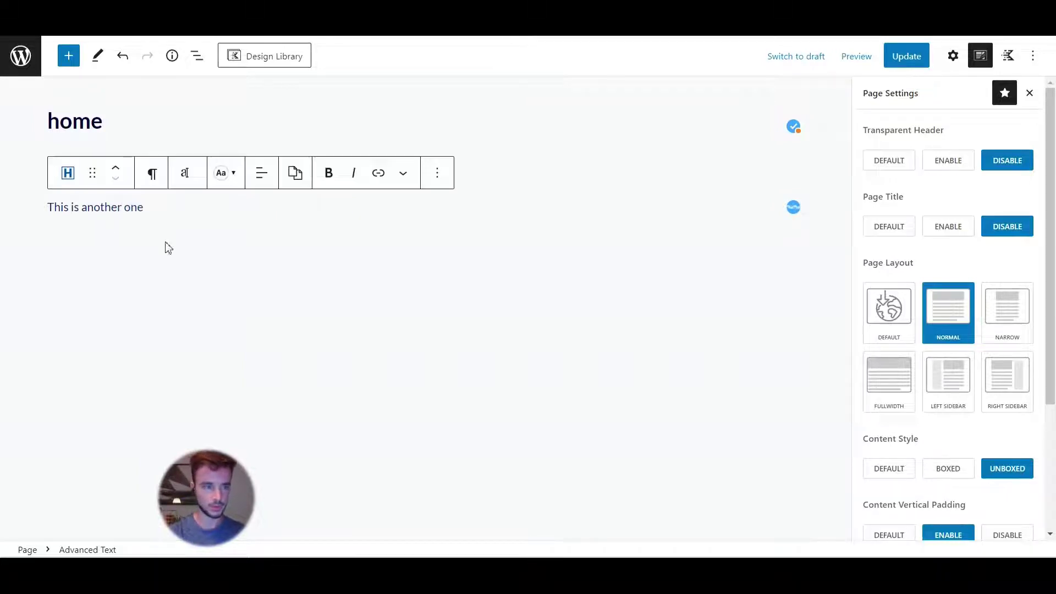
Switch the "This is another one" block to HTML editing
click(438, 174)
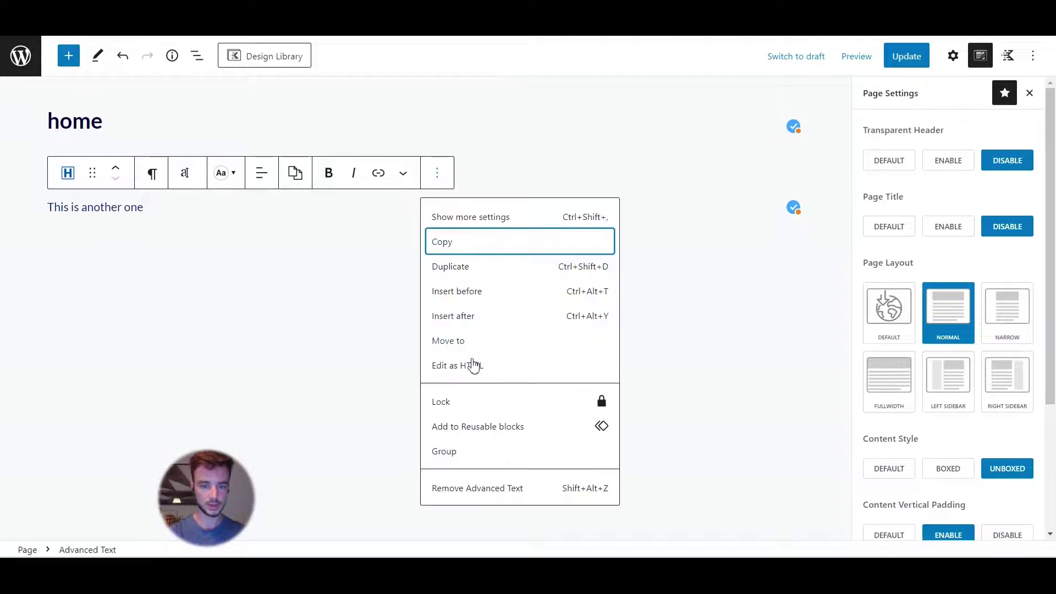
click(473, 367)
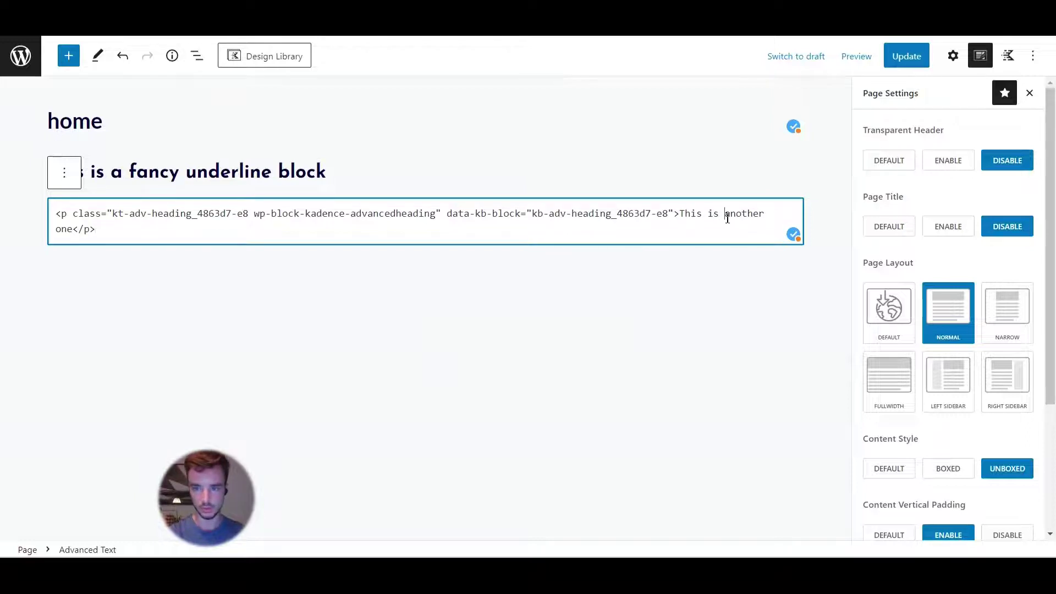
text(</p)
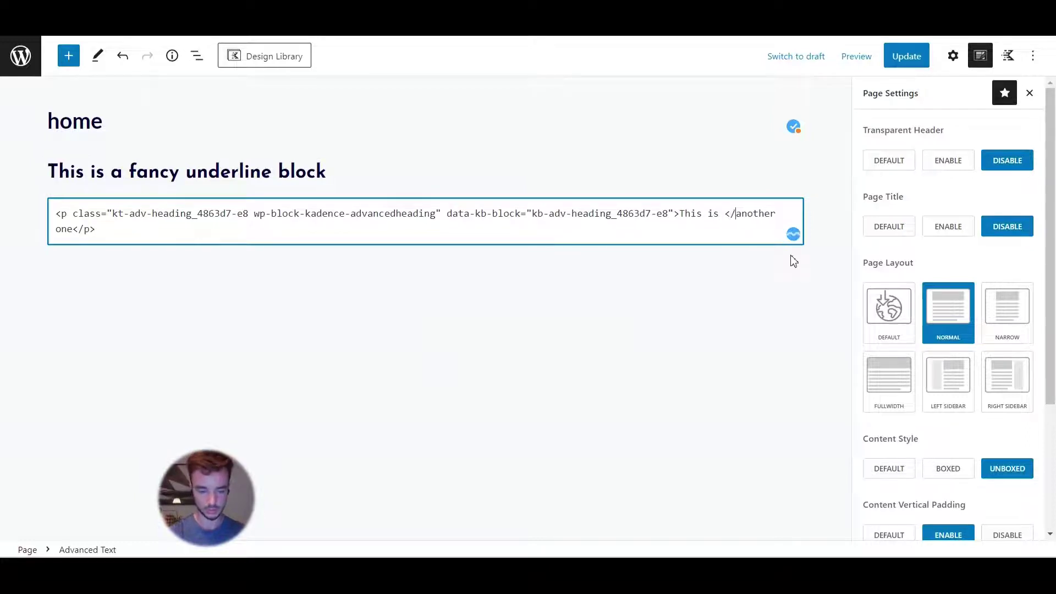
text(span)
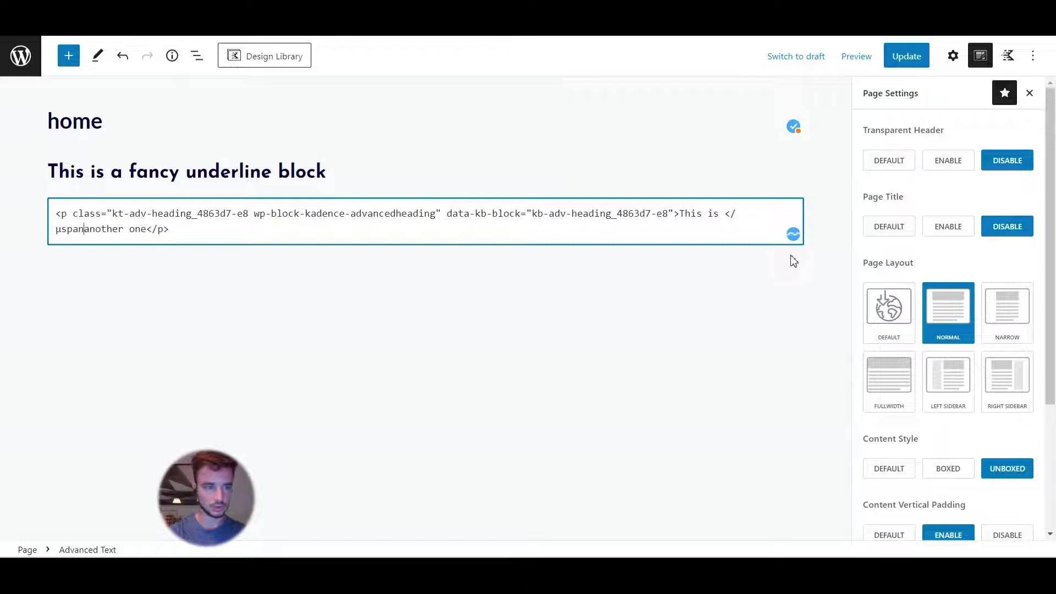
key(BackSpace)
key(BackSpace)
key(BackSpace)
key(BackSpace)
key(BackSpace)
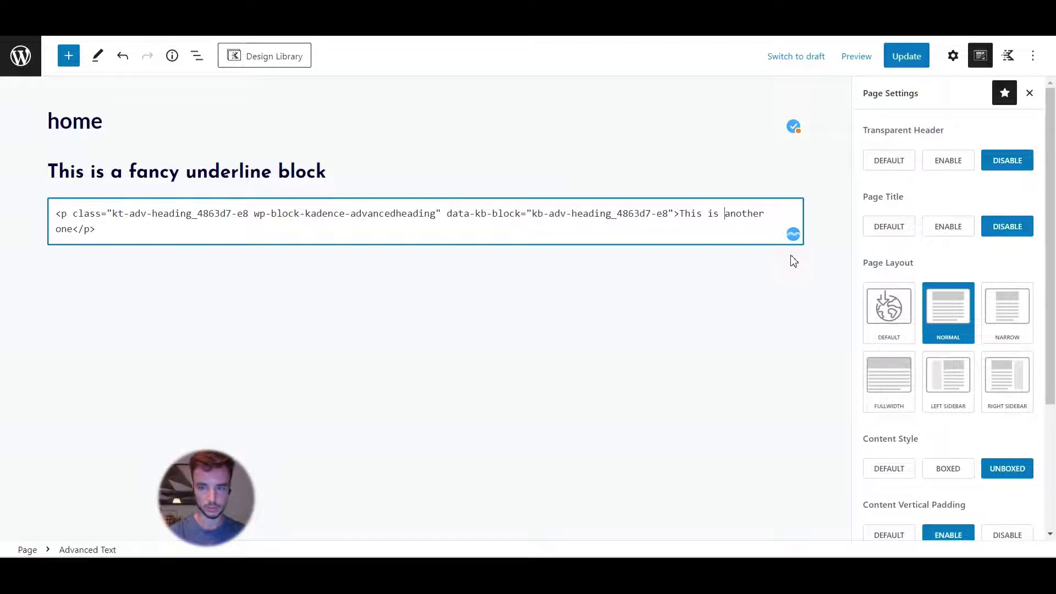
Wrap the word "another" in the block's HTML in a span with the class "underline"
text(<span)
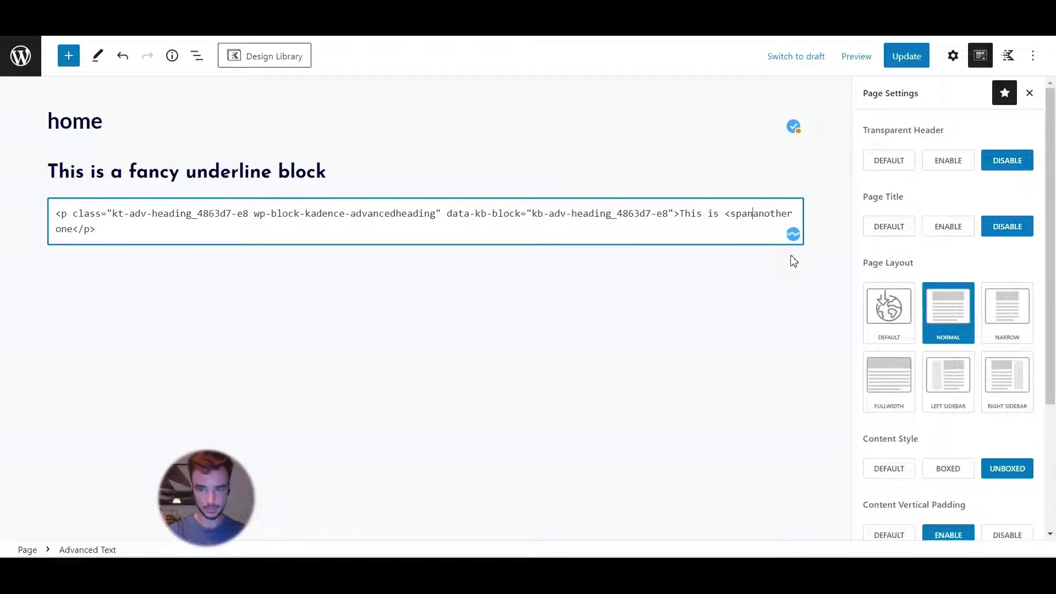
text( class)
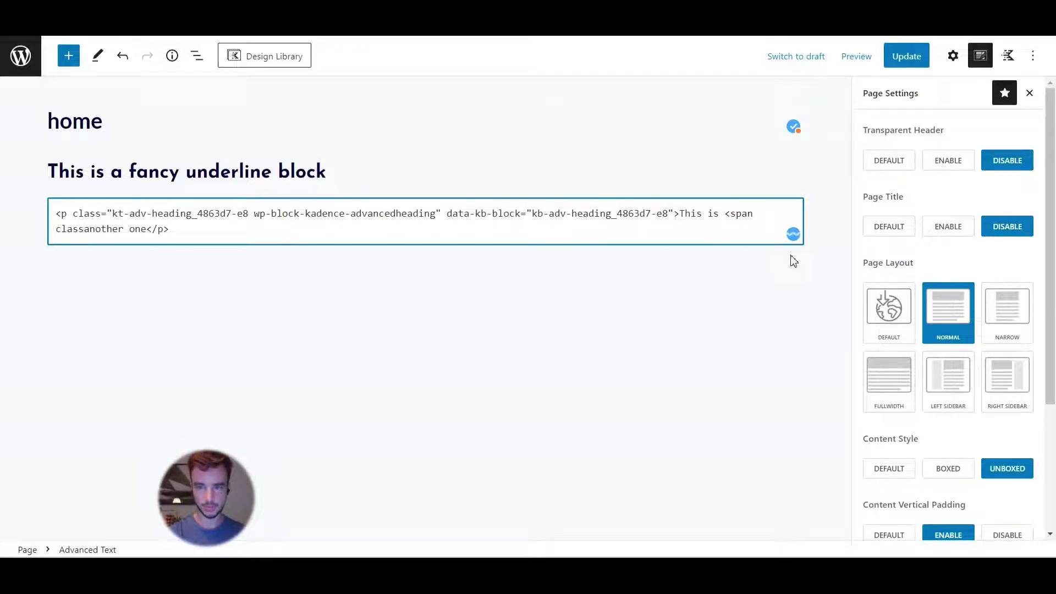
text(="")
key(Left)
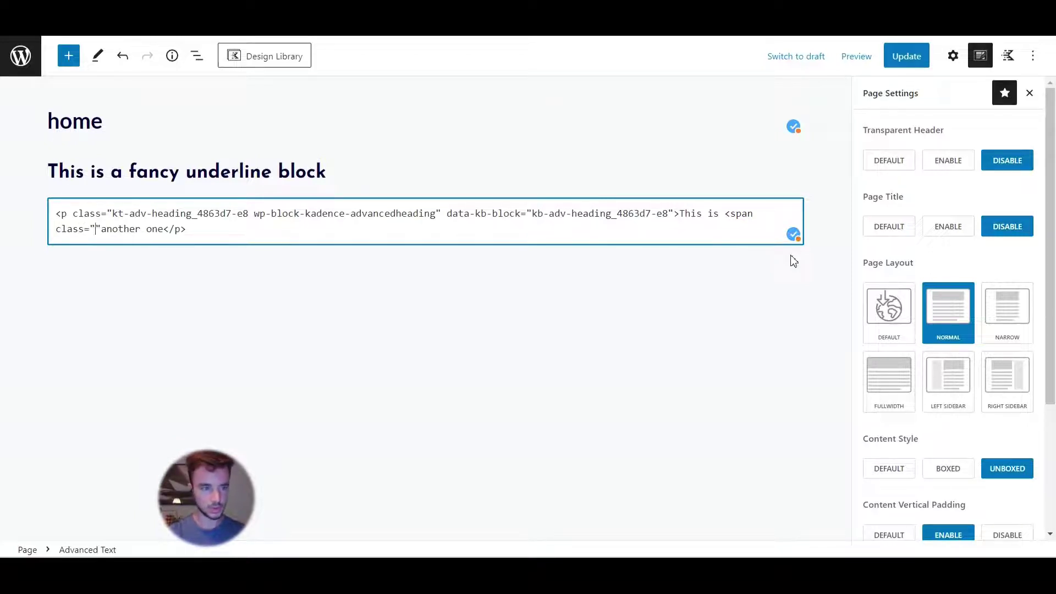
text(underline)
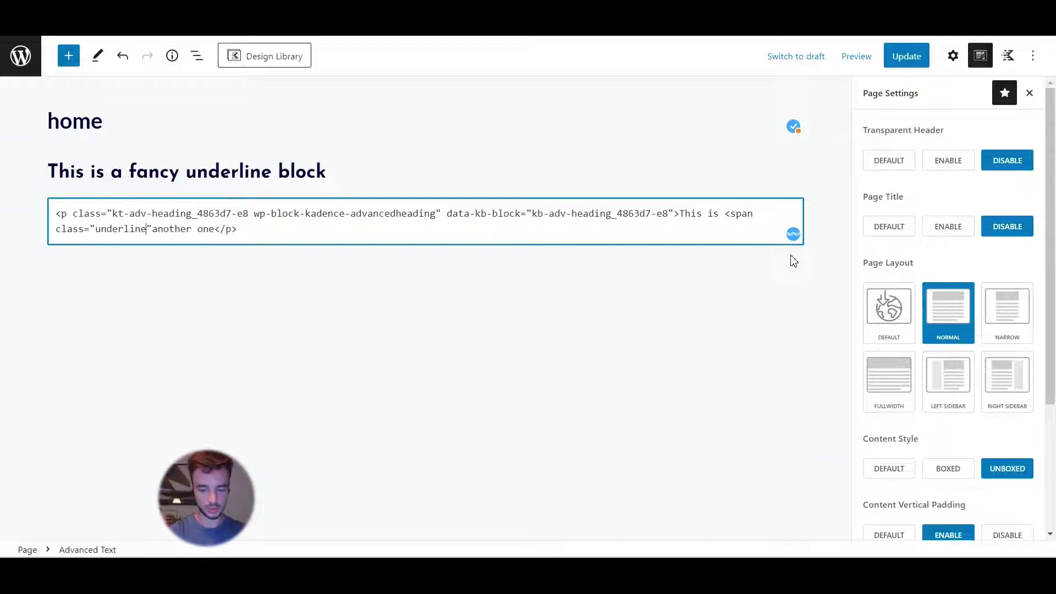
key(Right)
text(>)
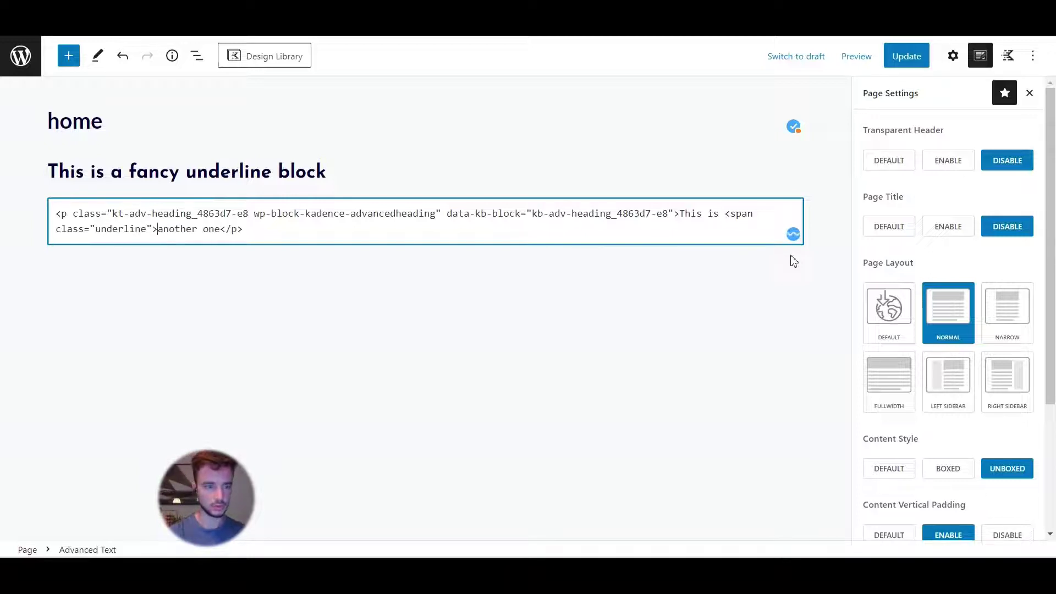
click(198, 229)
text(</span)
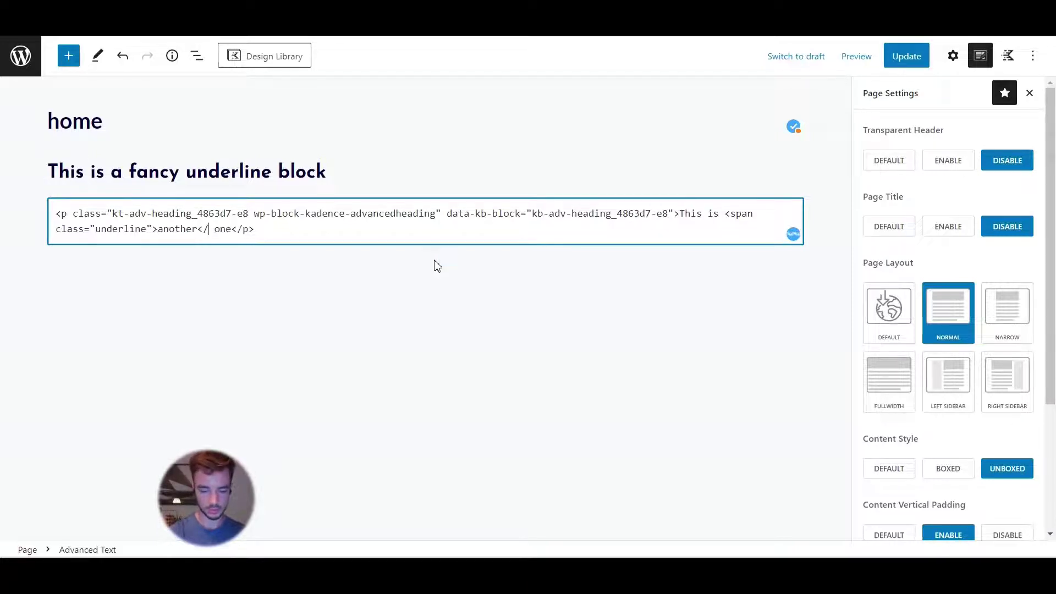
text(>)
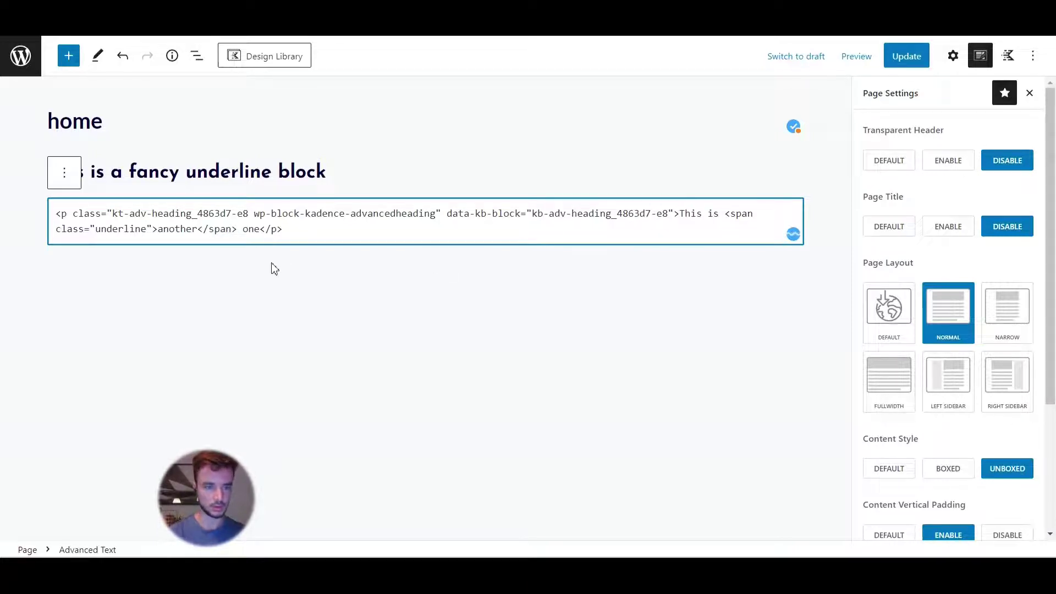
Update the page and return the "This is another one" block to visual editing
click(907, 55)
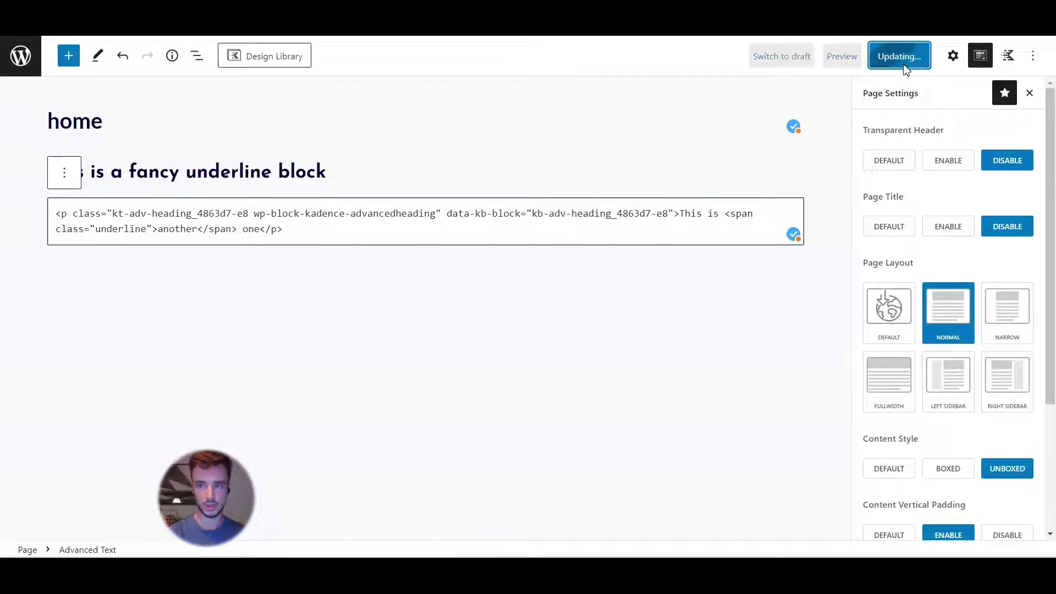
click(63, 173)
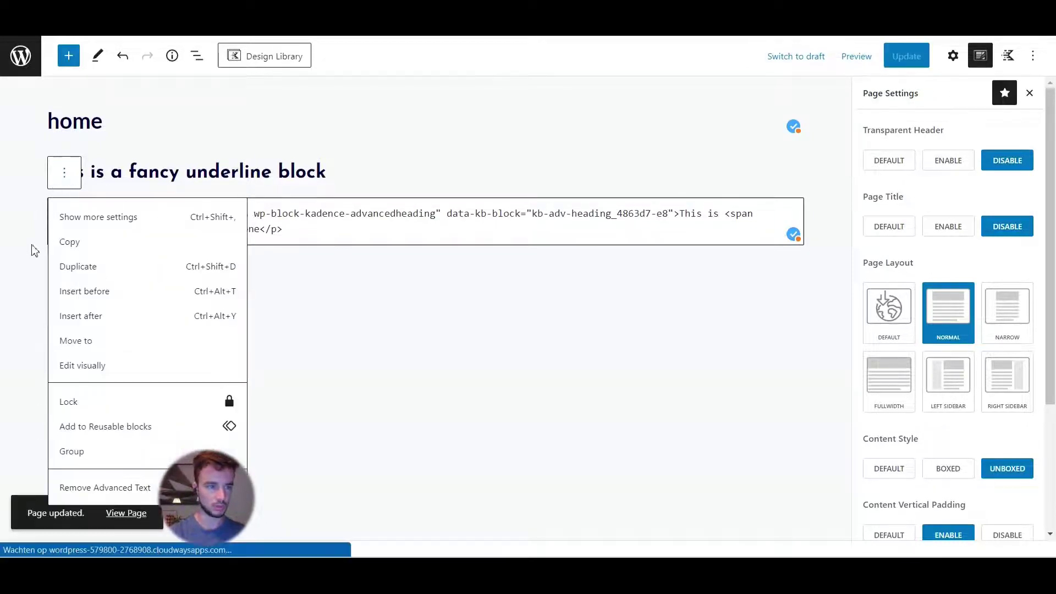
click(82, 367)
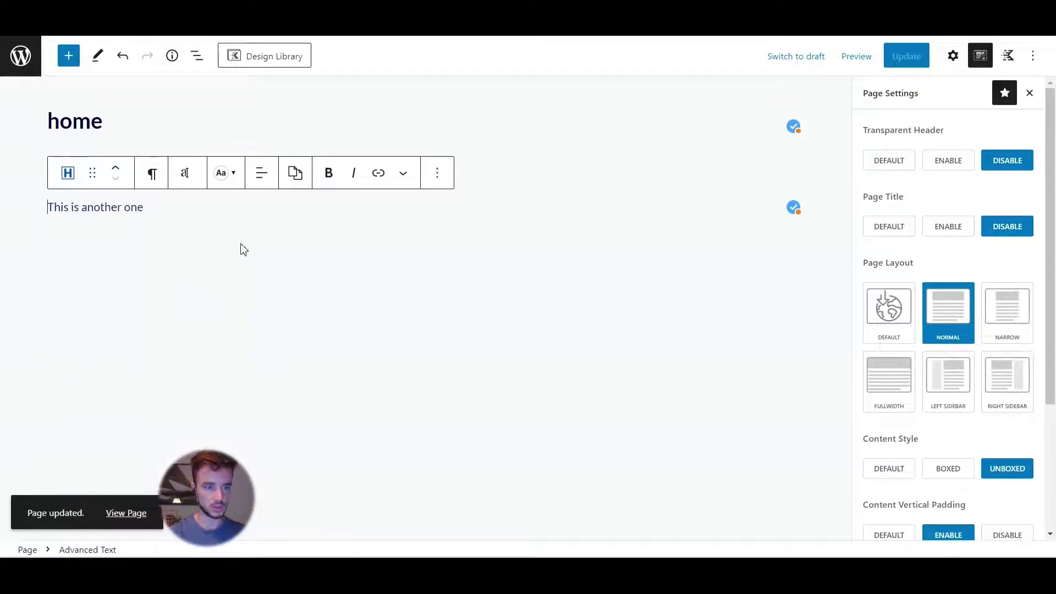
Add a default Heading block below the paragraph with the text "This is a default heading"
key(Return)
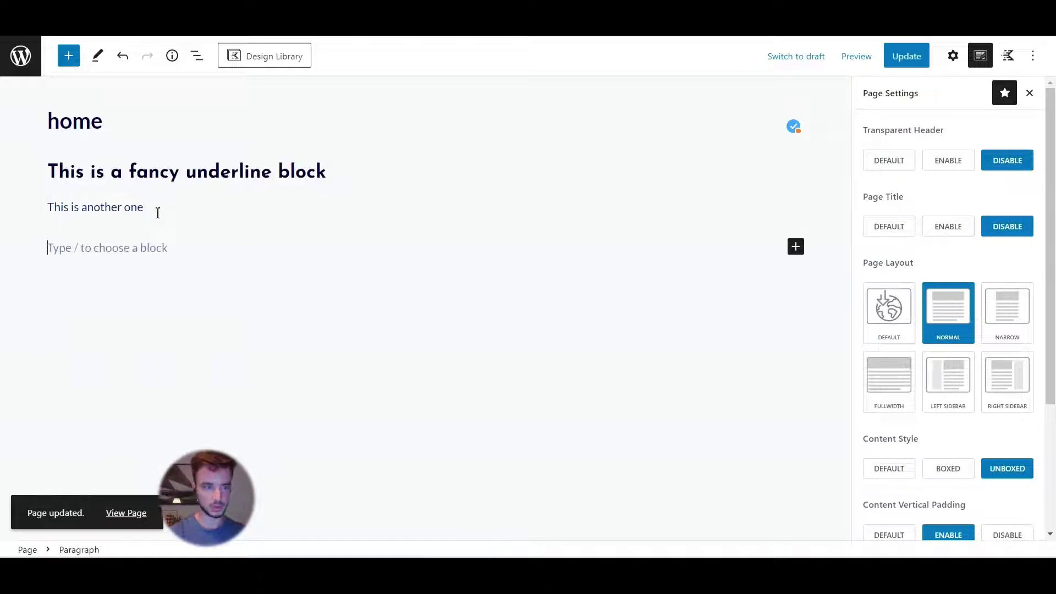
text(/hea)
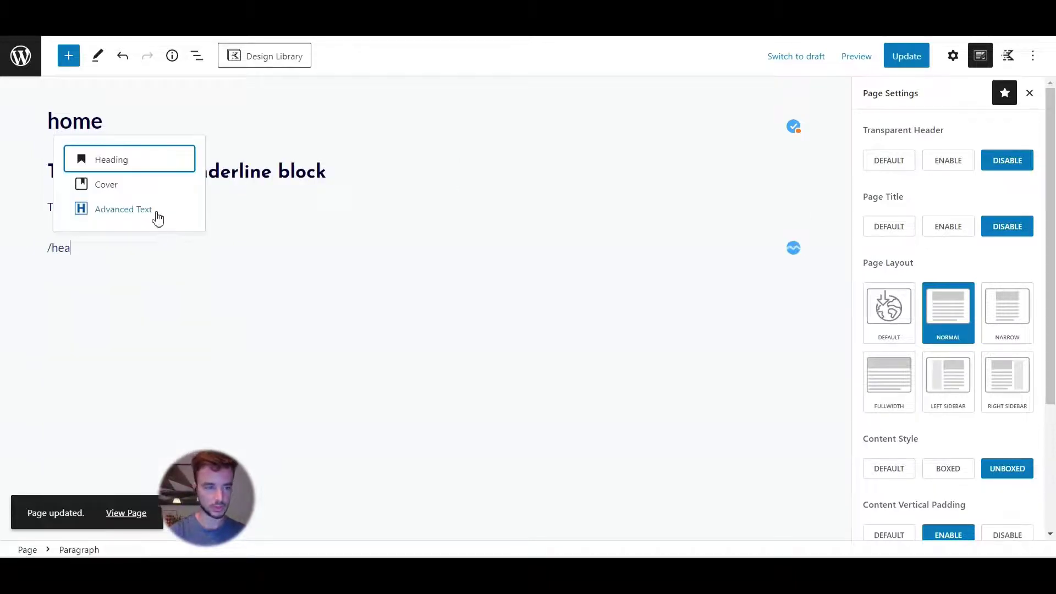
click(116, 162)
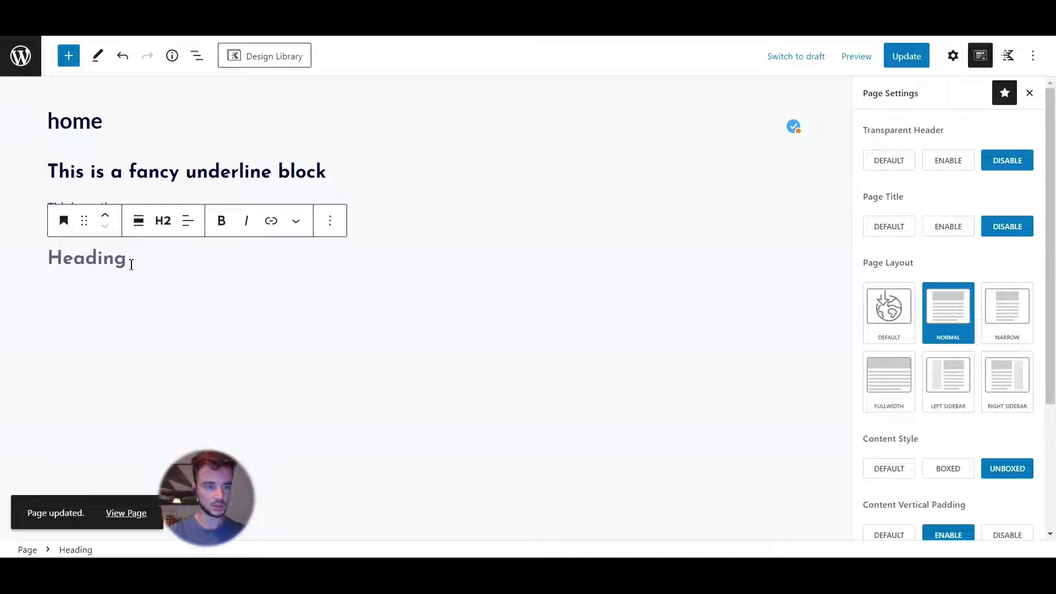
text(T)
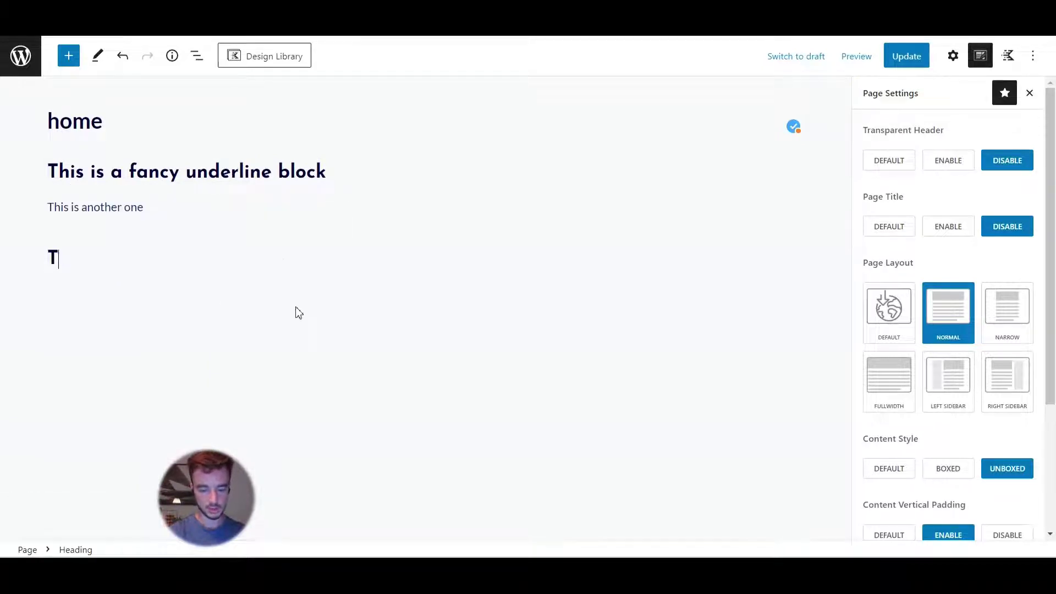
text(his a defau)
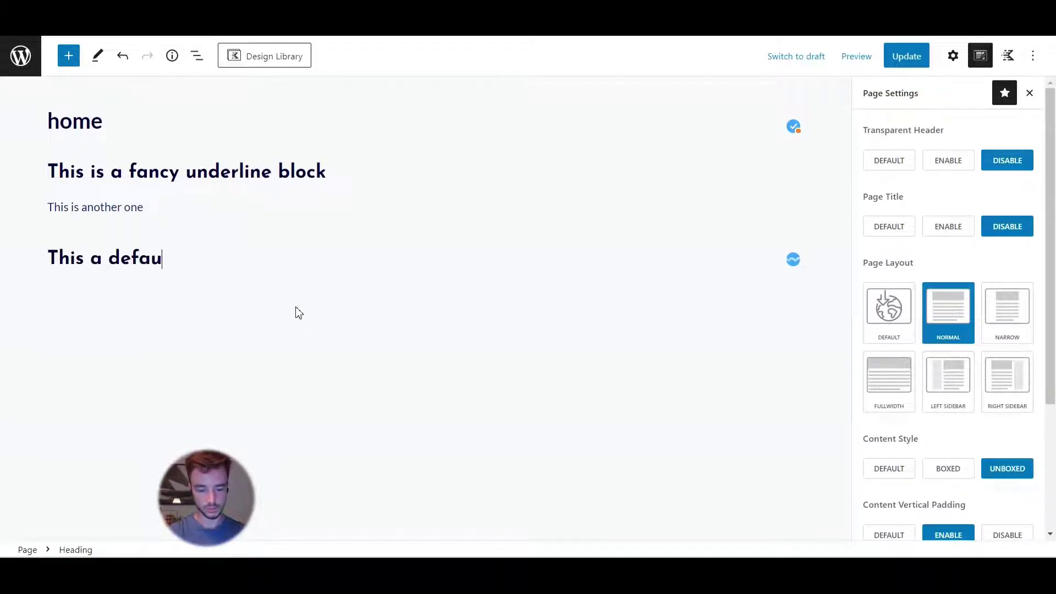
text(lt heading)
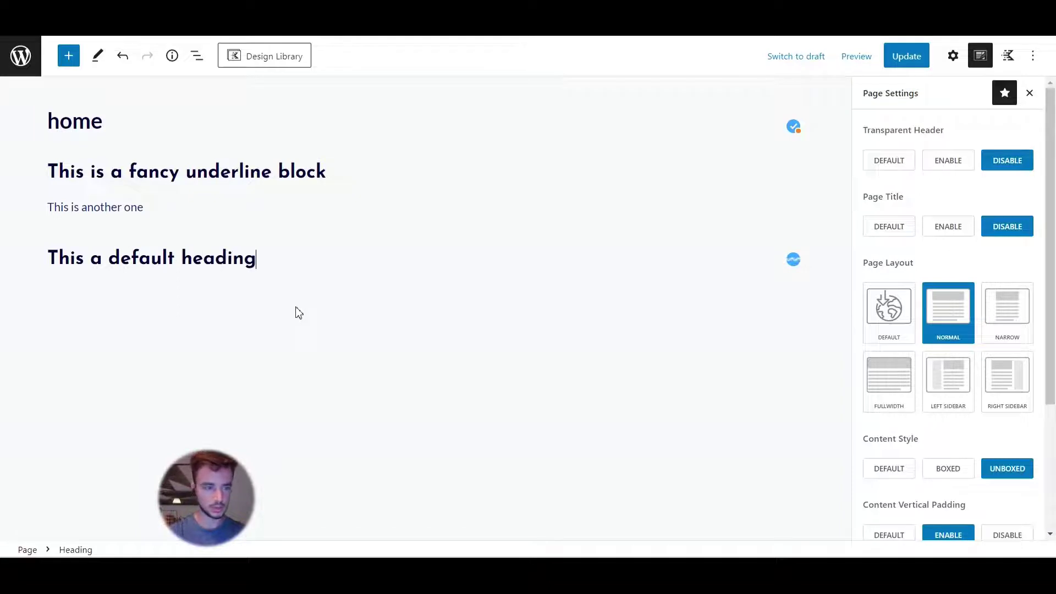
text(is)
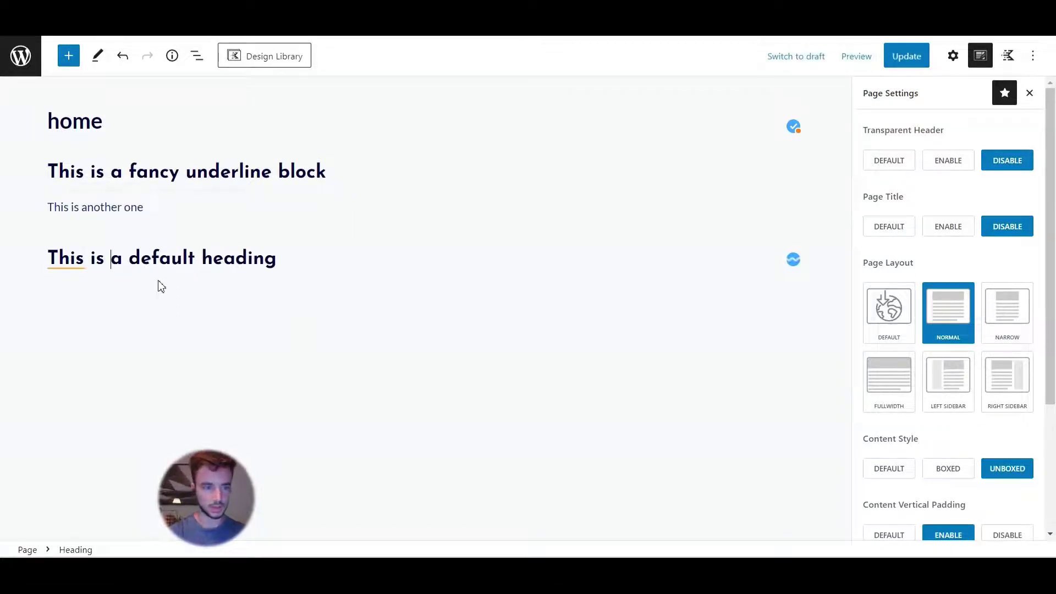
Switch the "This is a default heading" block to HTML editing
click(329, 222)
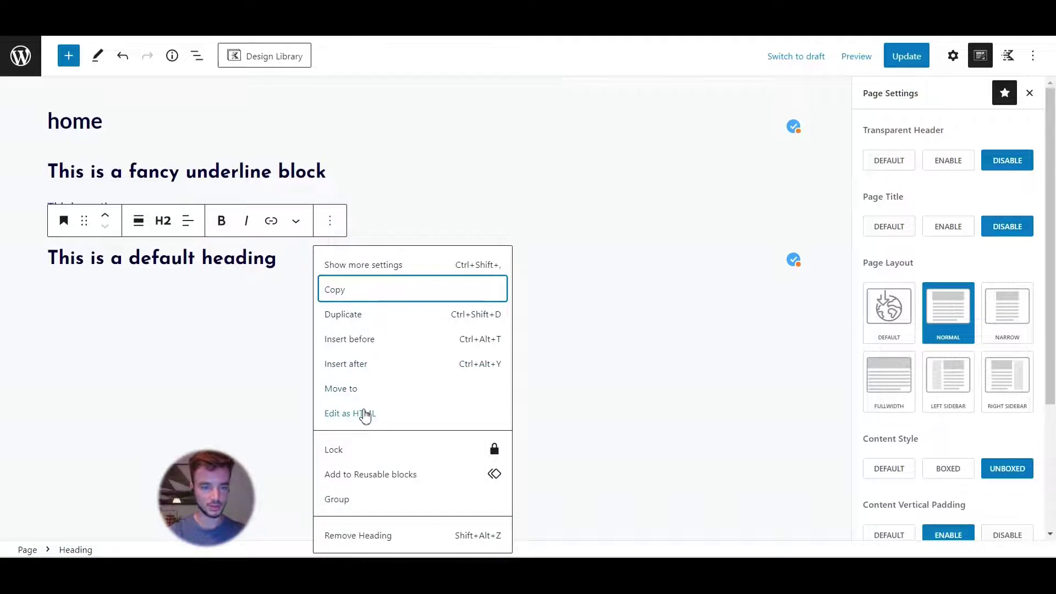
click(350, 413)
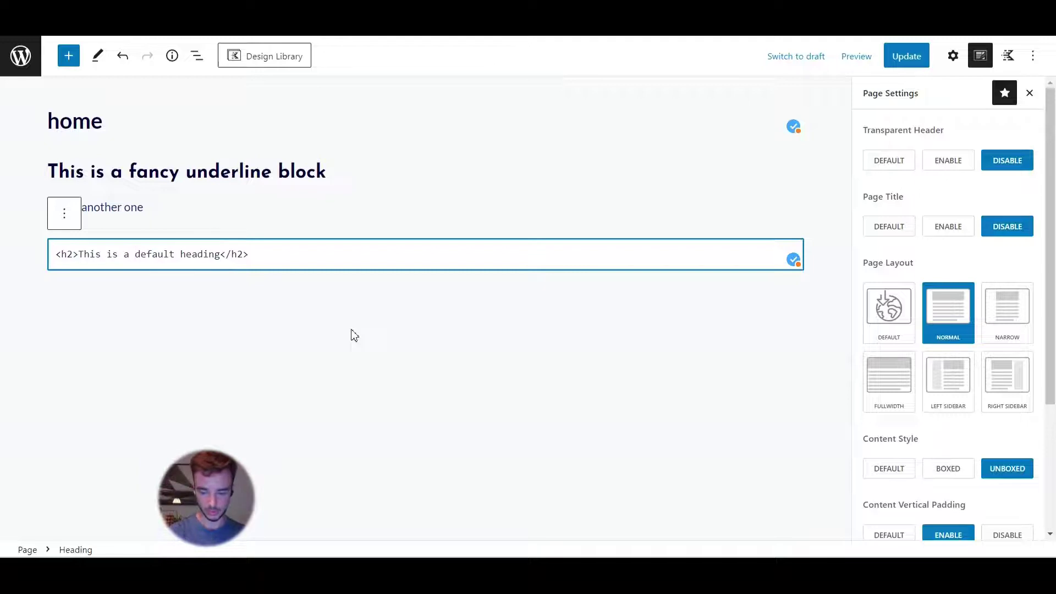
text(</span)
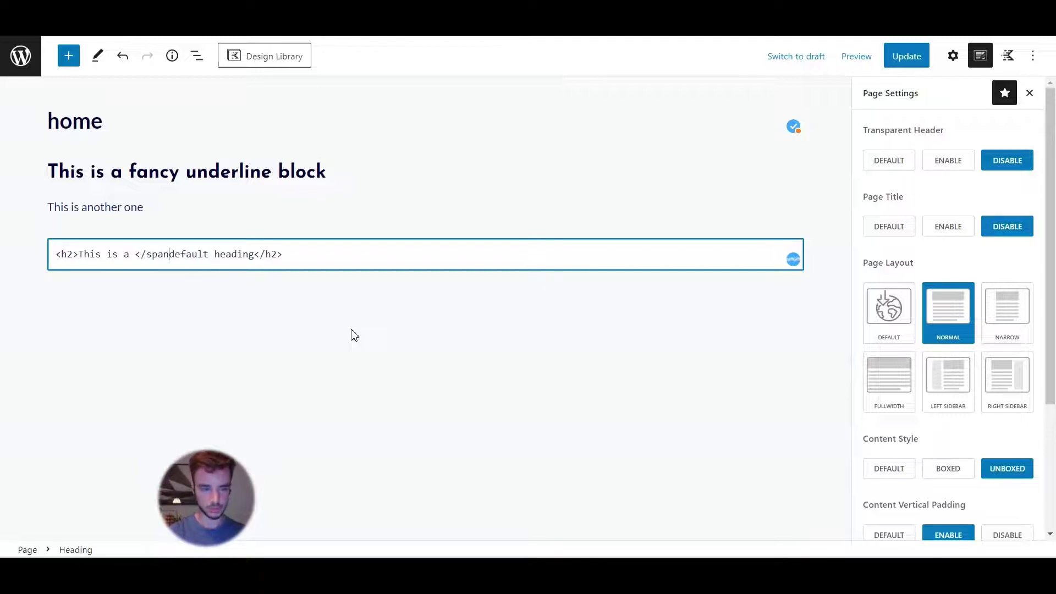
key(BackSpace)
key(BackSpace)
key(BackSpace)
key(BackSpace)
key(BackSpace)
key(BackSpace)
Wrap "default heading" inside the h2 element in a span with the class "underline"
text(<span )
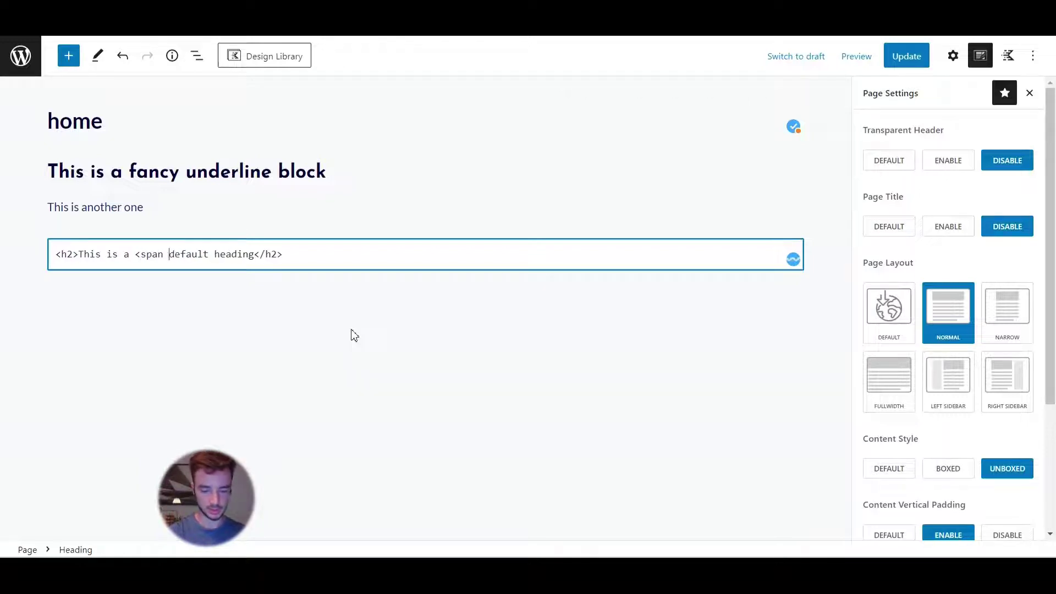
text(class=")
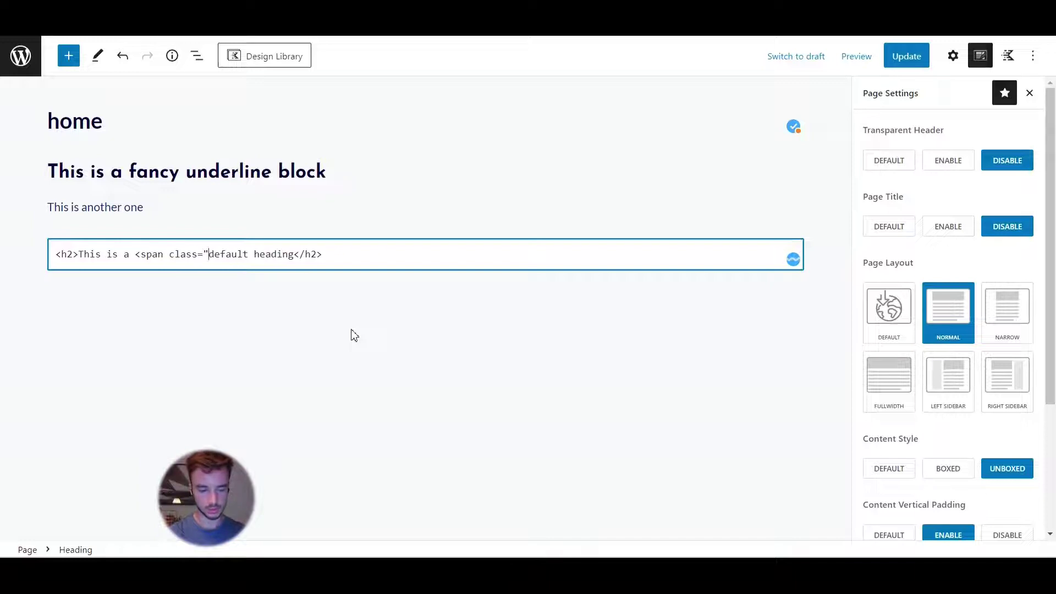
text("underline)
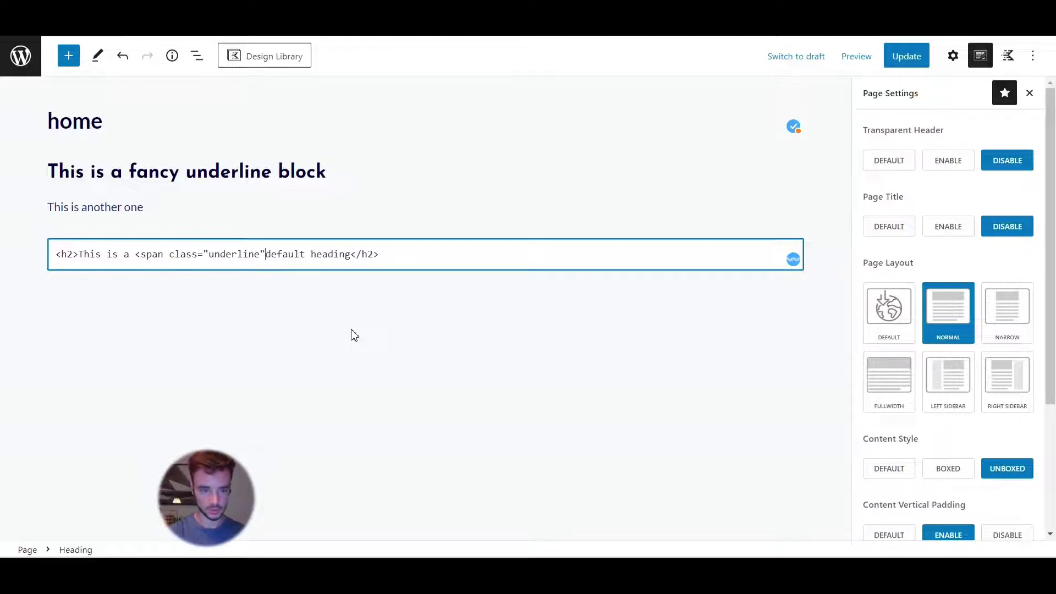
key(Right)
text(>)
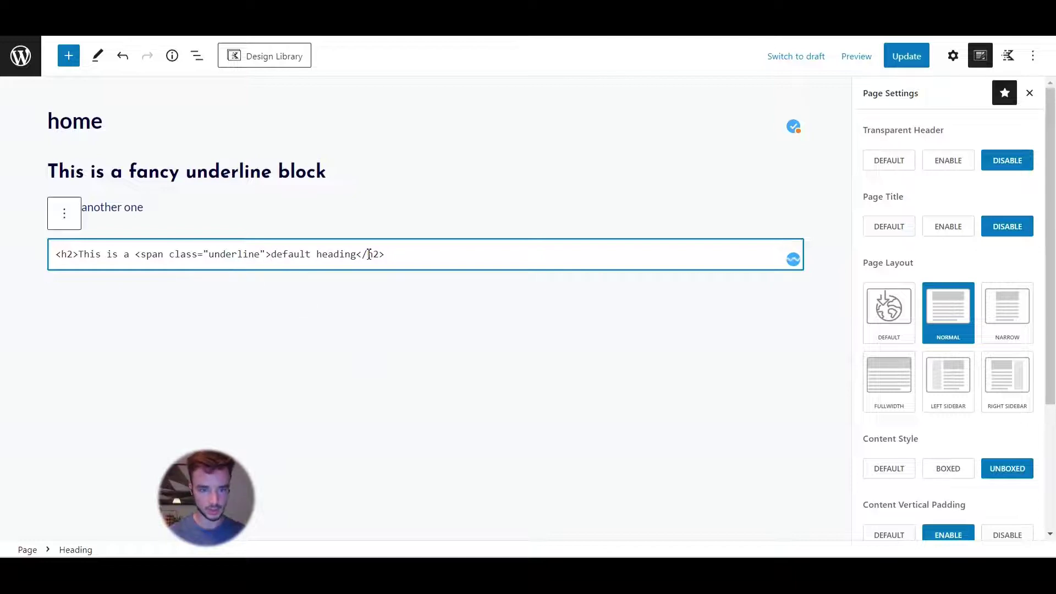
text(</span>)
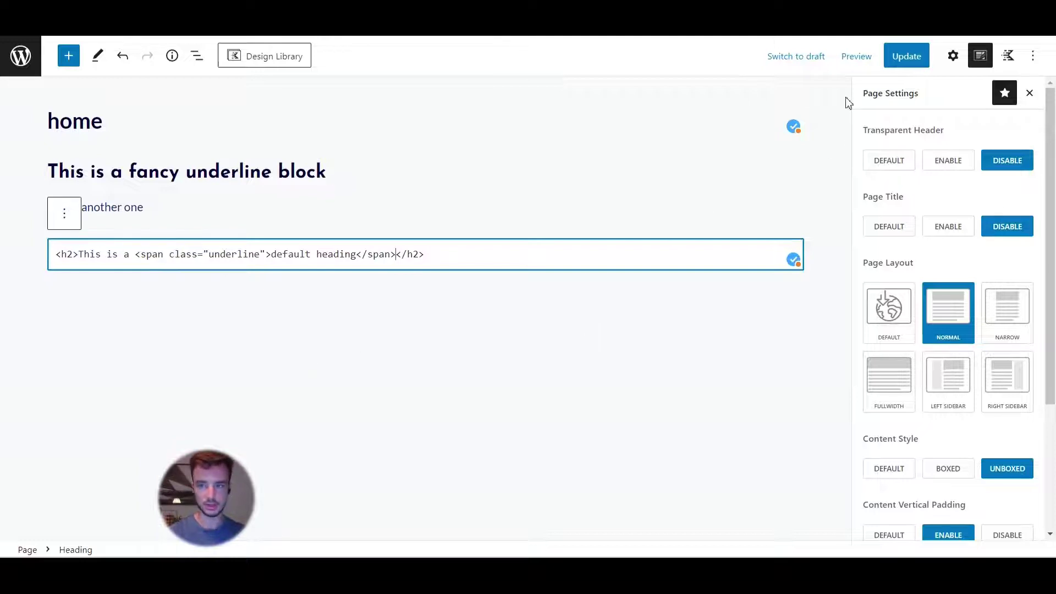
Update the page and return the default heading block to visual editing
click(908, 62)
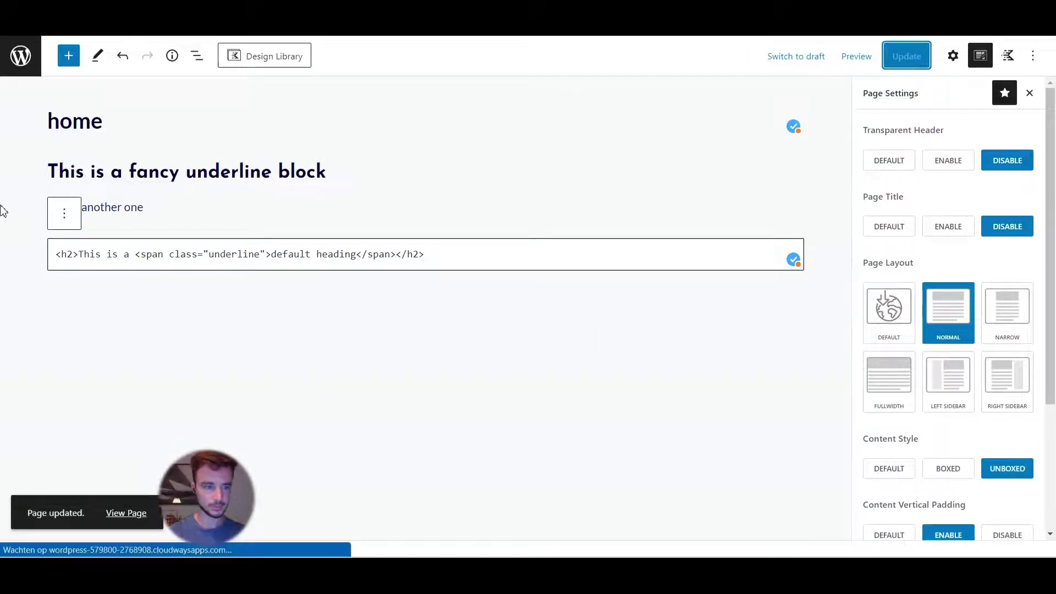
click(62, 215)
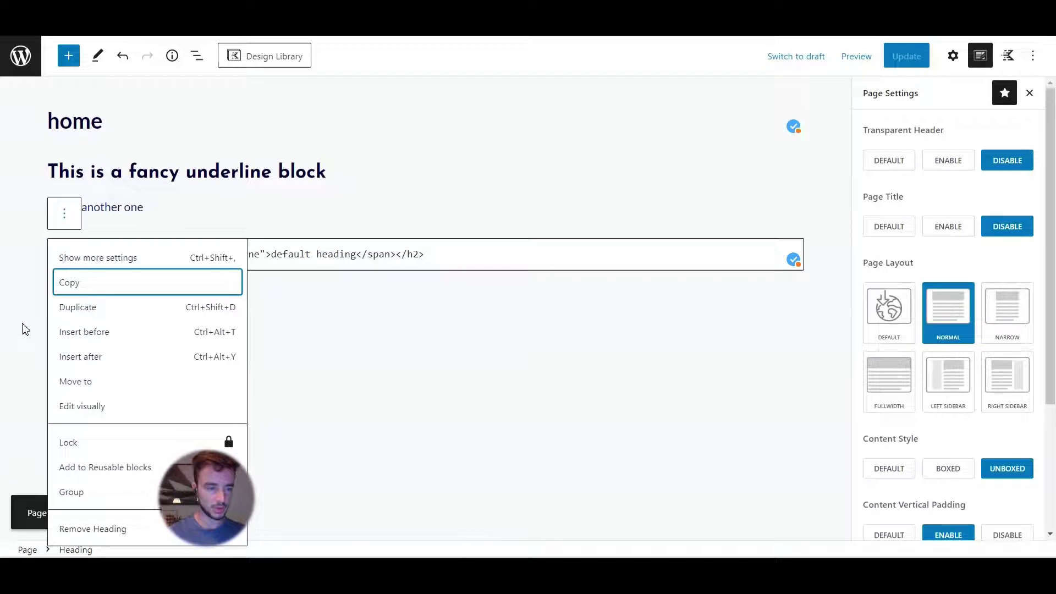
click(83, 405)
Add a default paragraph block below the default heading with the text "this is a default paragraph"
key(Return)
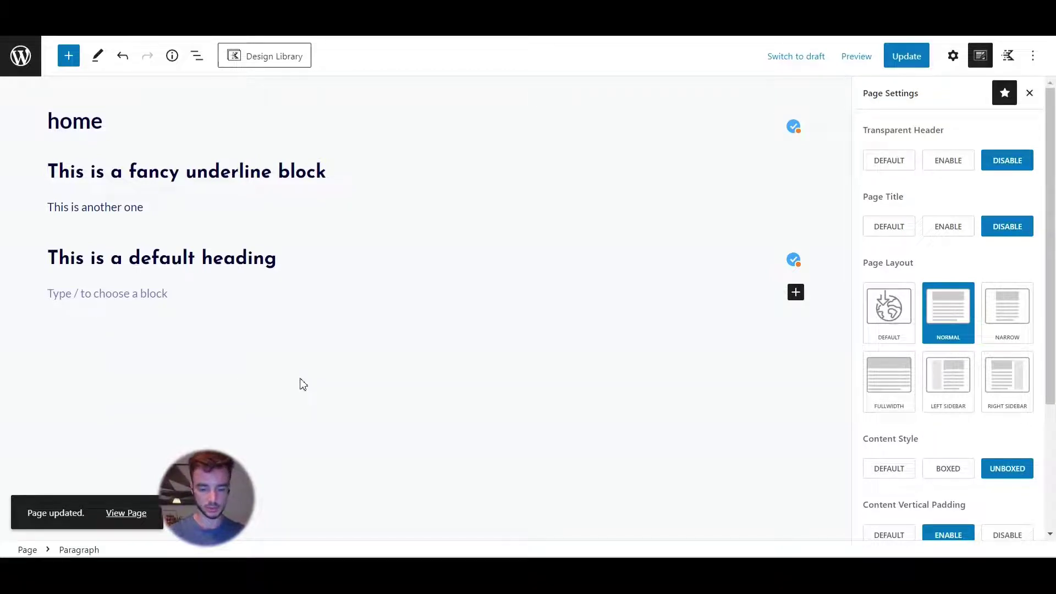
text(this i)
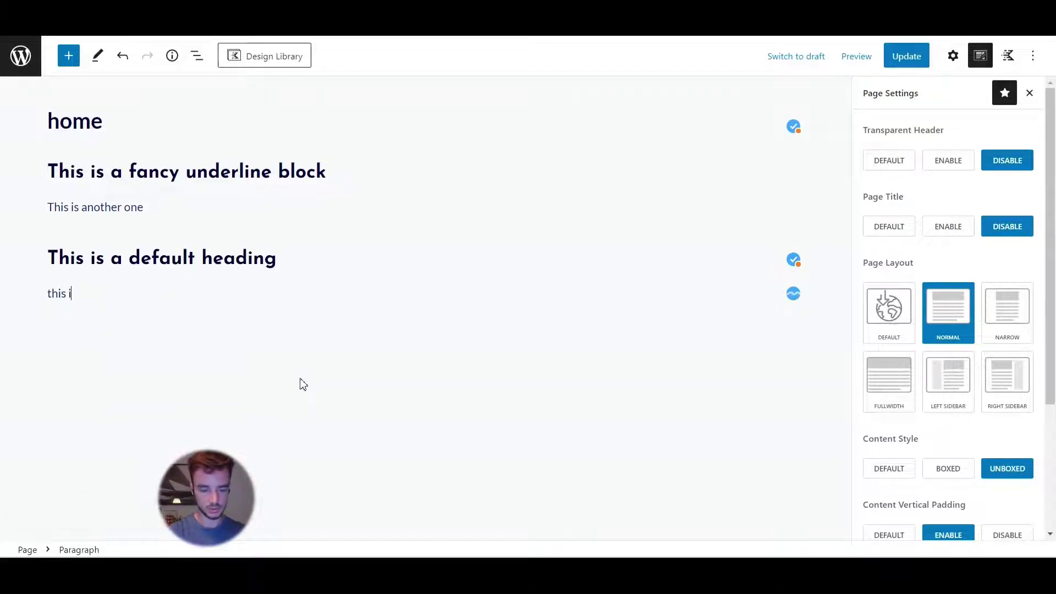
text(s a default )
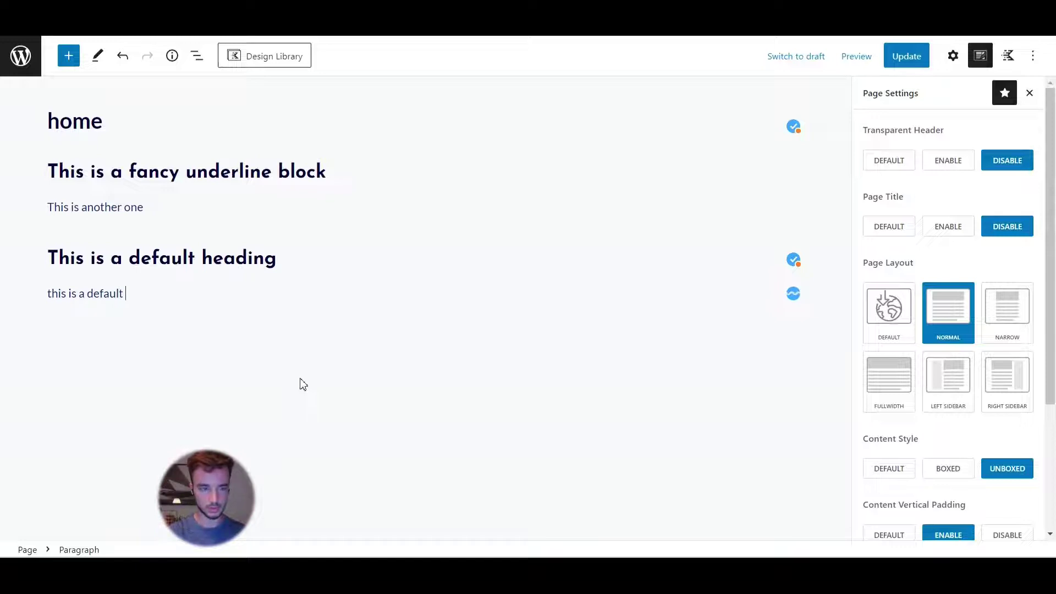
text(pa)
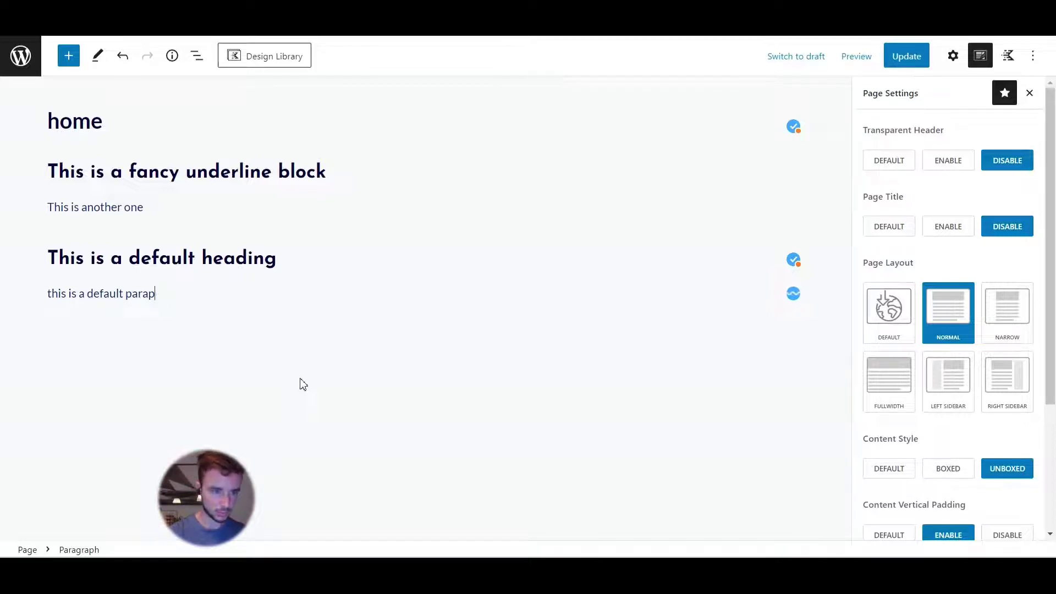
text(ragraph)
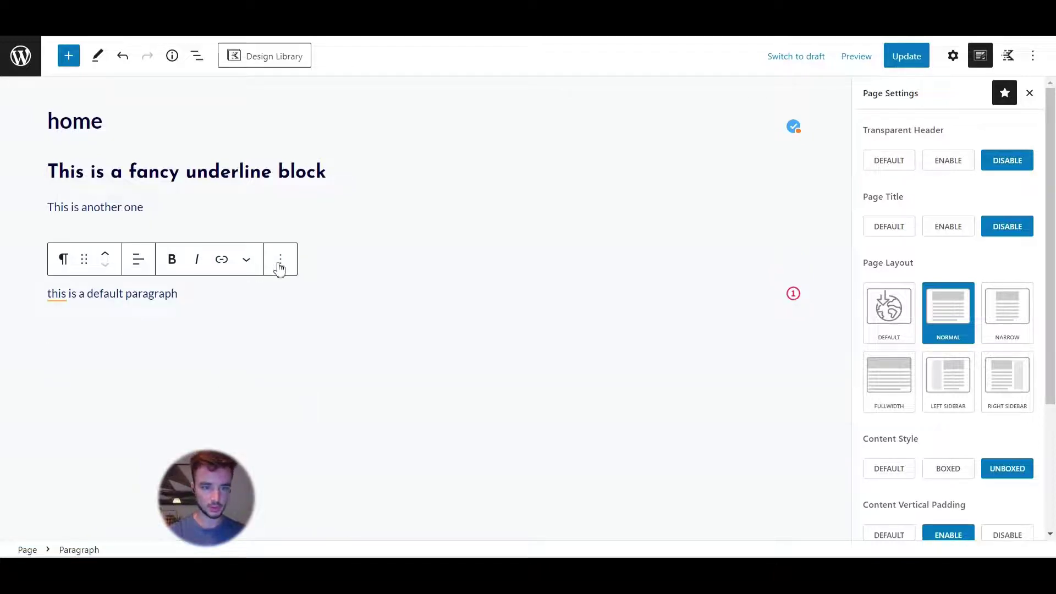
Edit the default paragraph as HTML, wrapping only "default" in a span with the class "underline", and update the page
click(281, 265)
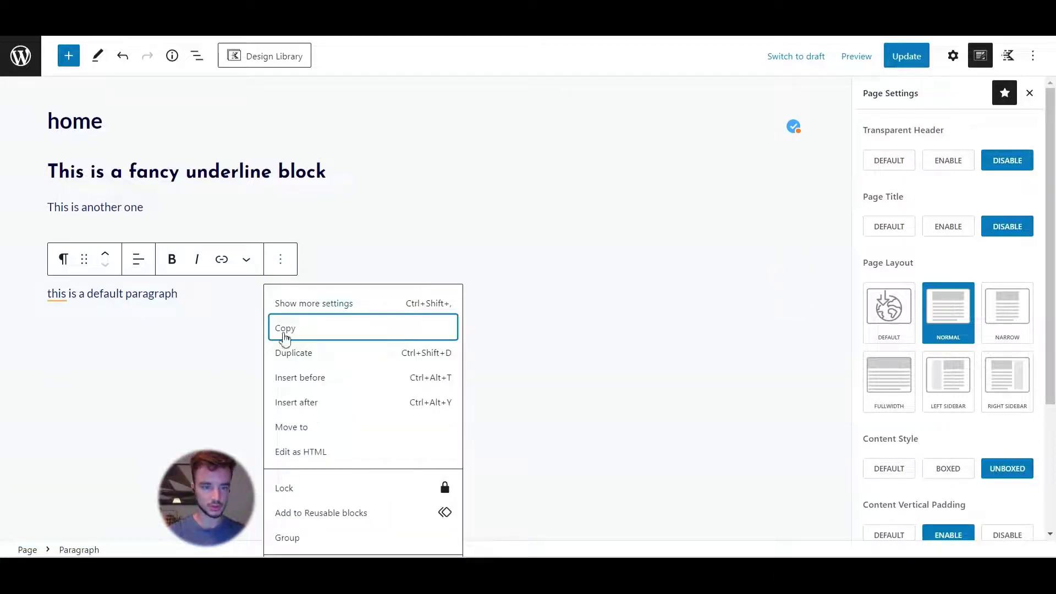
click(303, 455)
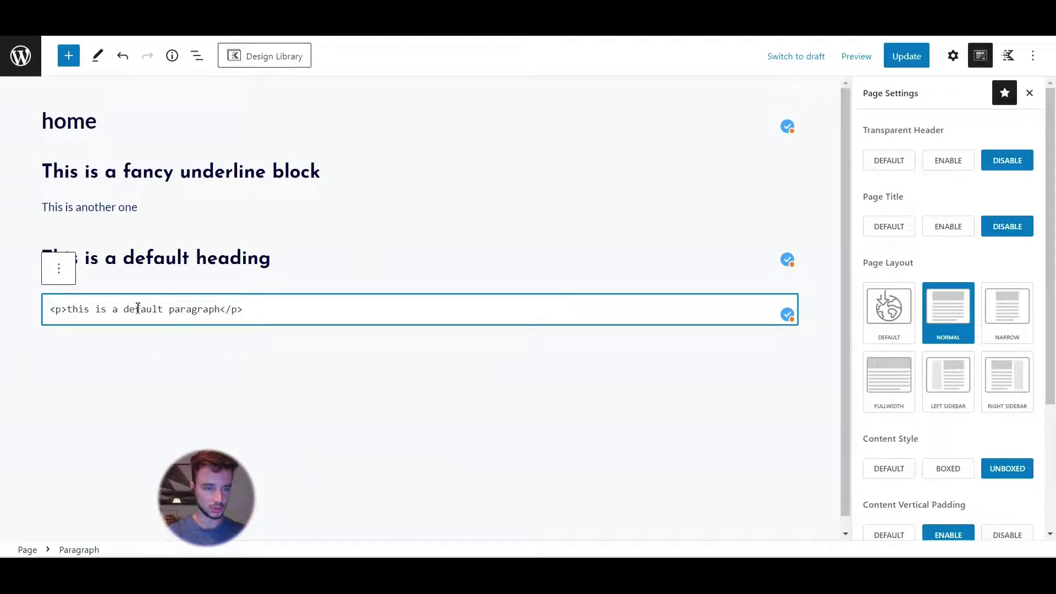
text(<span c)
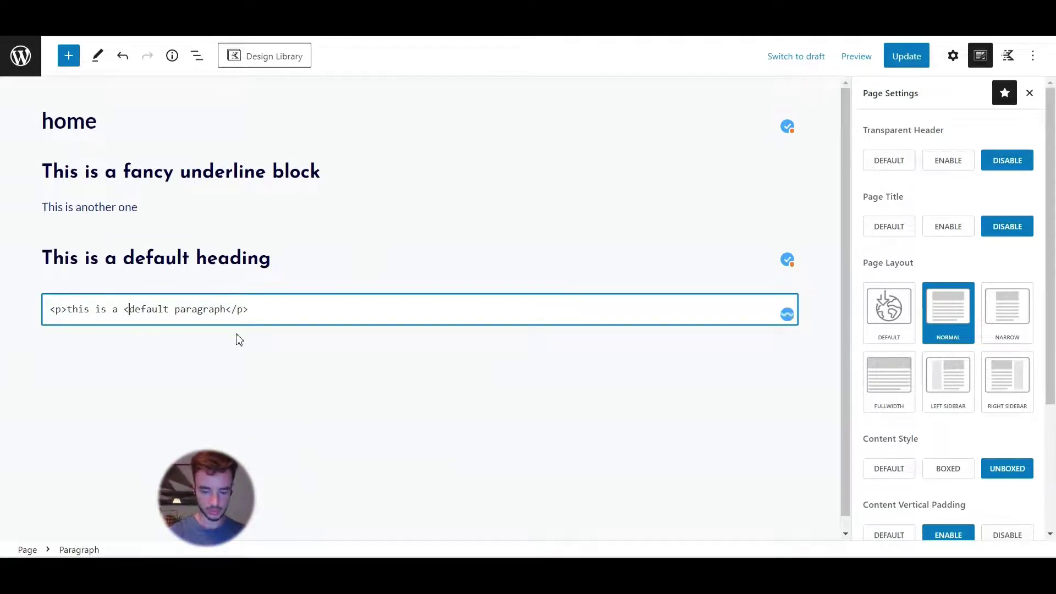
text(lass=éé)
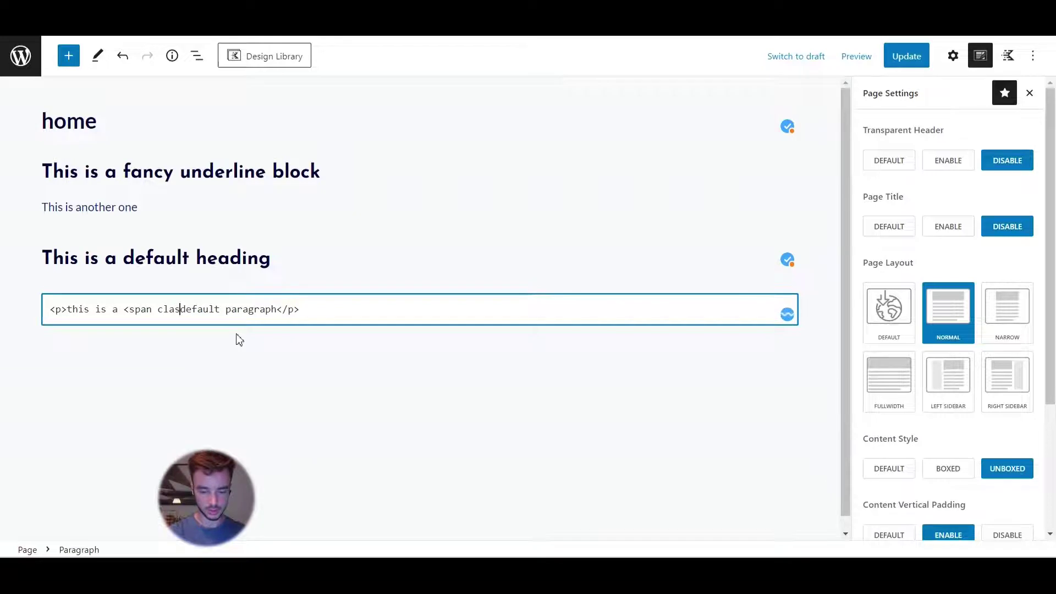
key(BackSpace)
key(BackSpace)
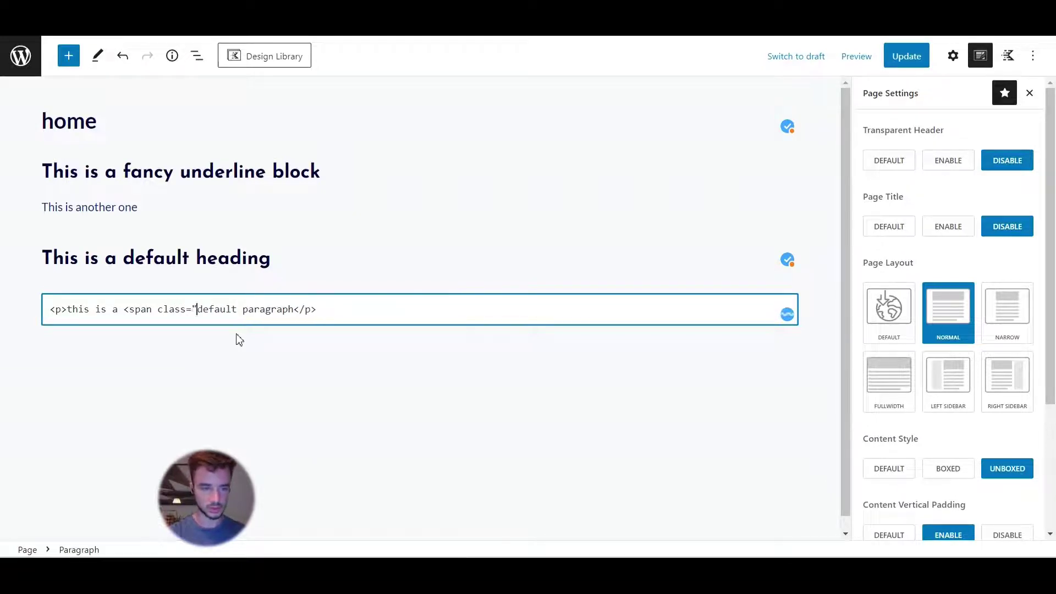
text("")
key(Left)
text(underline")
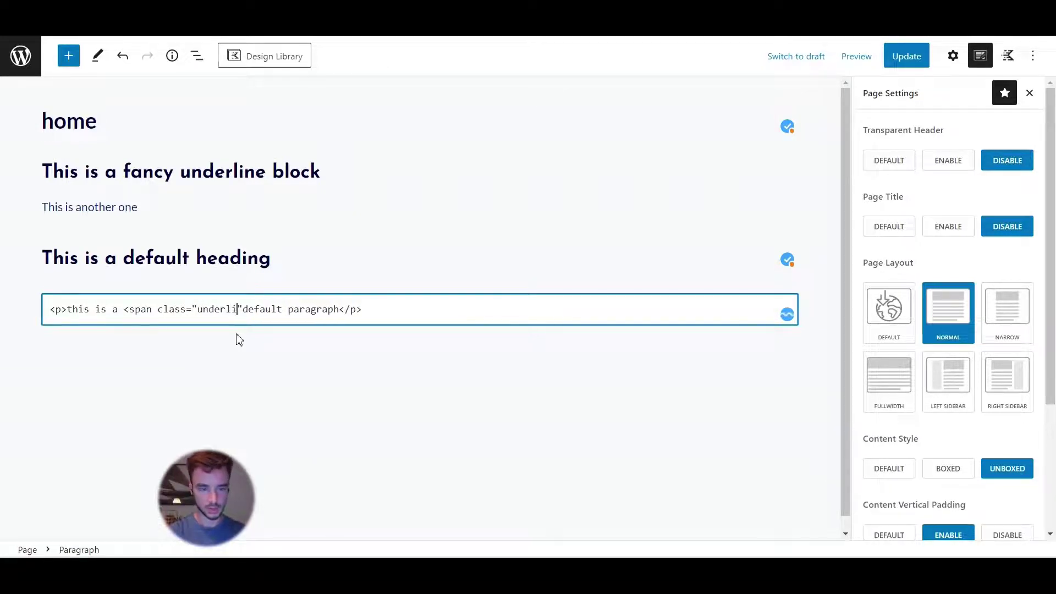
text(>default)
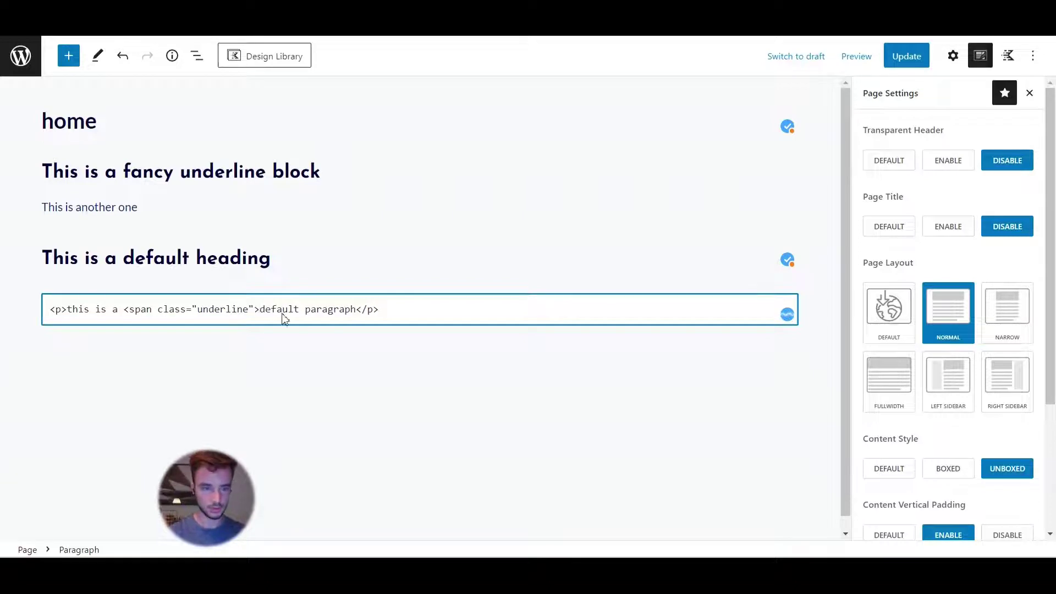
text(</span>)
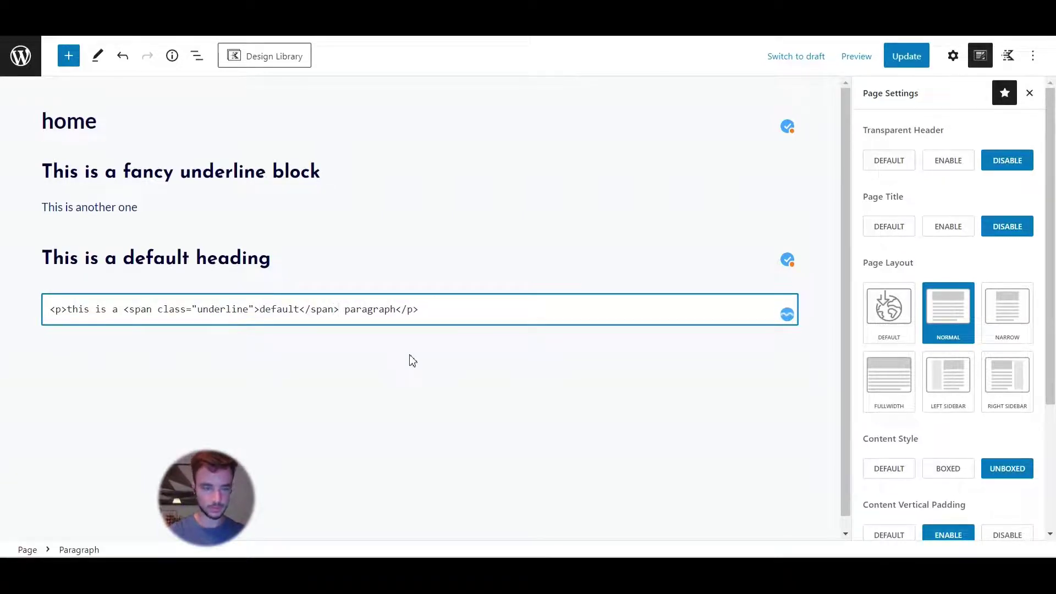
click(903, 54)
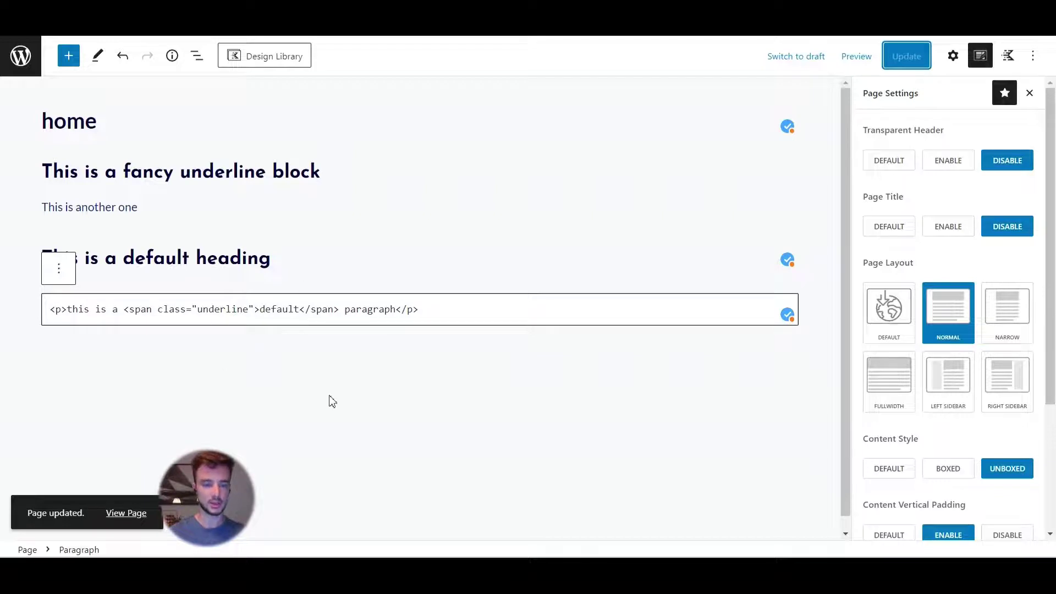
click(132, 312)
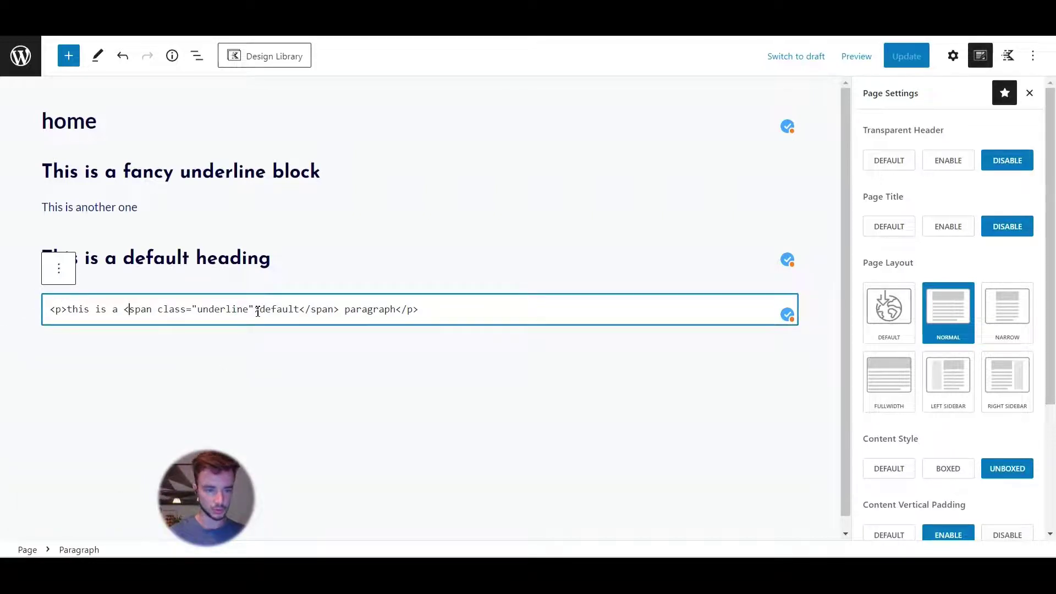
drag(255, 311, 263, 312)
click(262, 321)
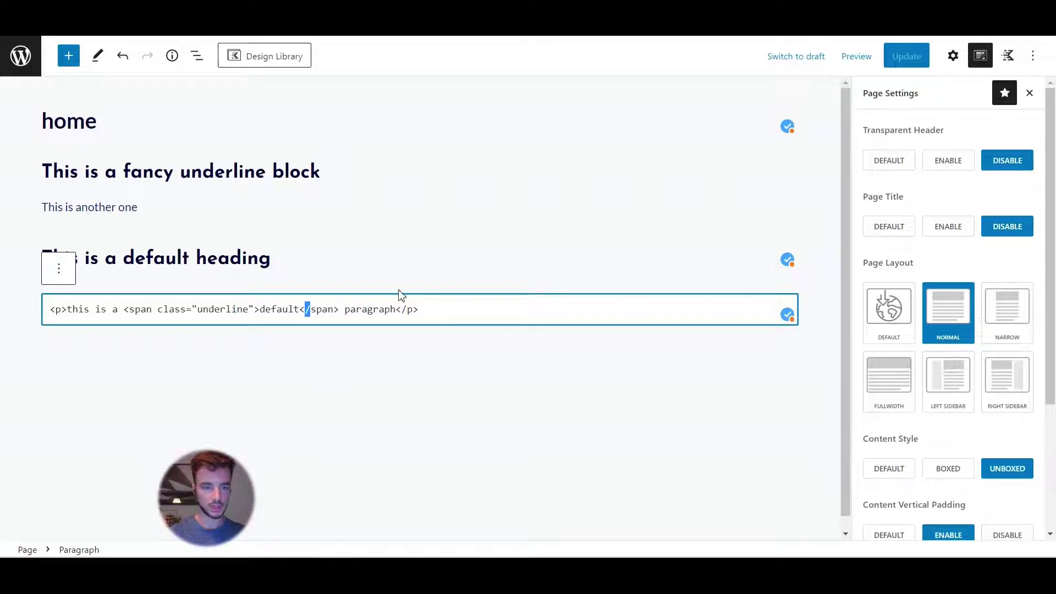
Return the default paragraph block to visual editing and update the page again
click(55, 276)
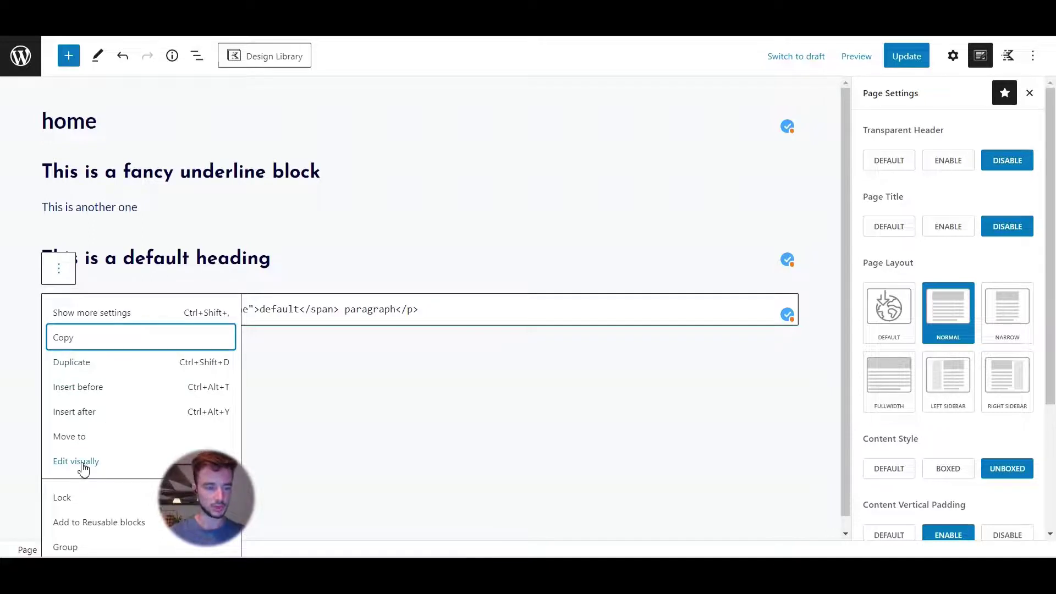
click(82, 465)
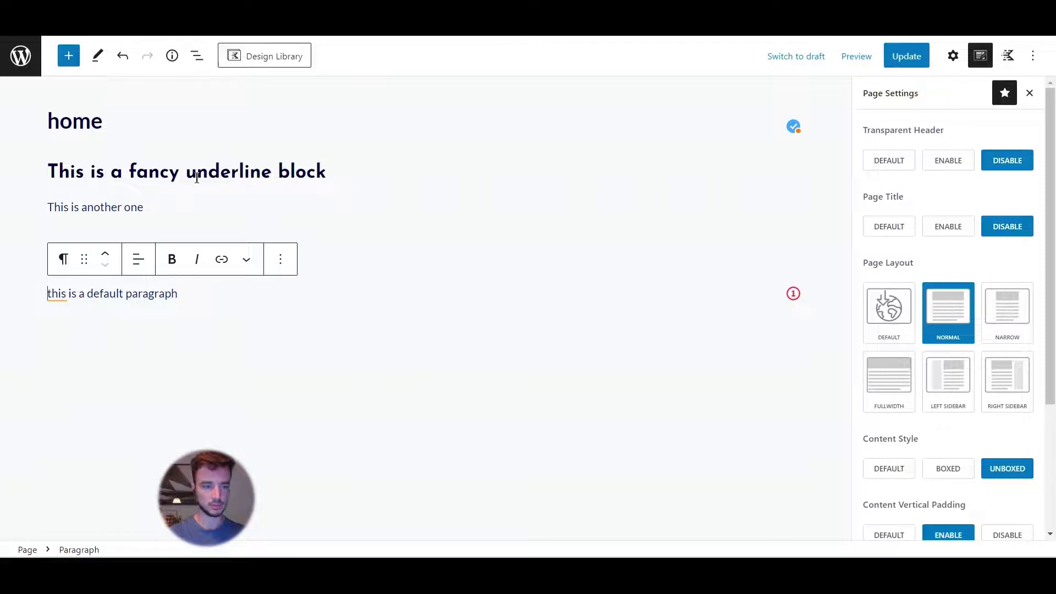
click(909, 57)
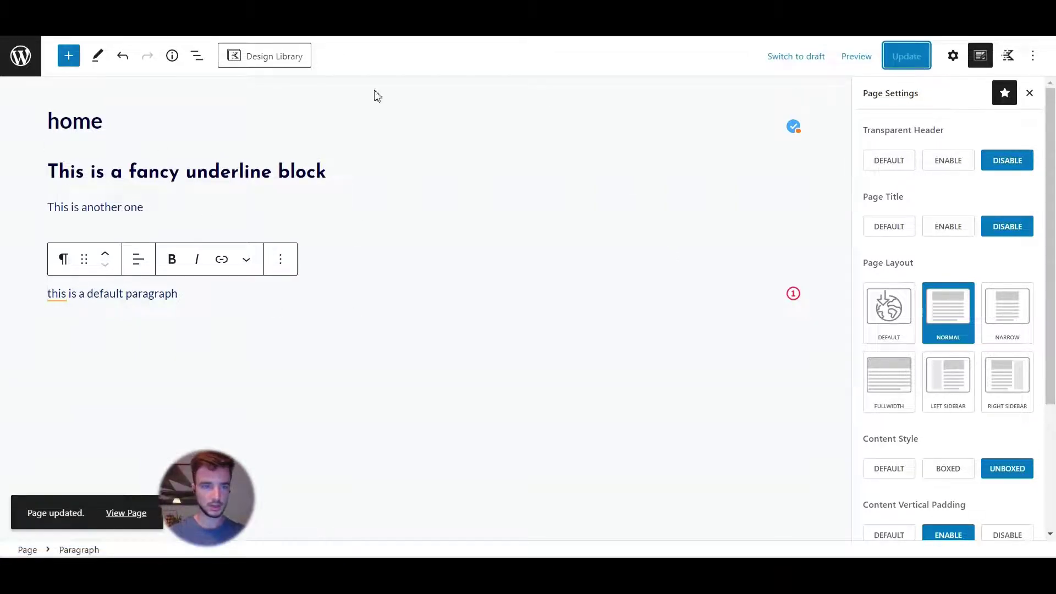